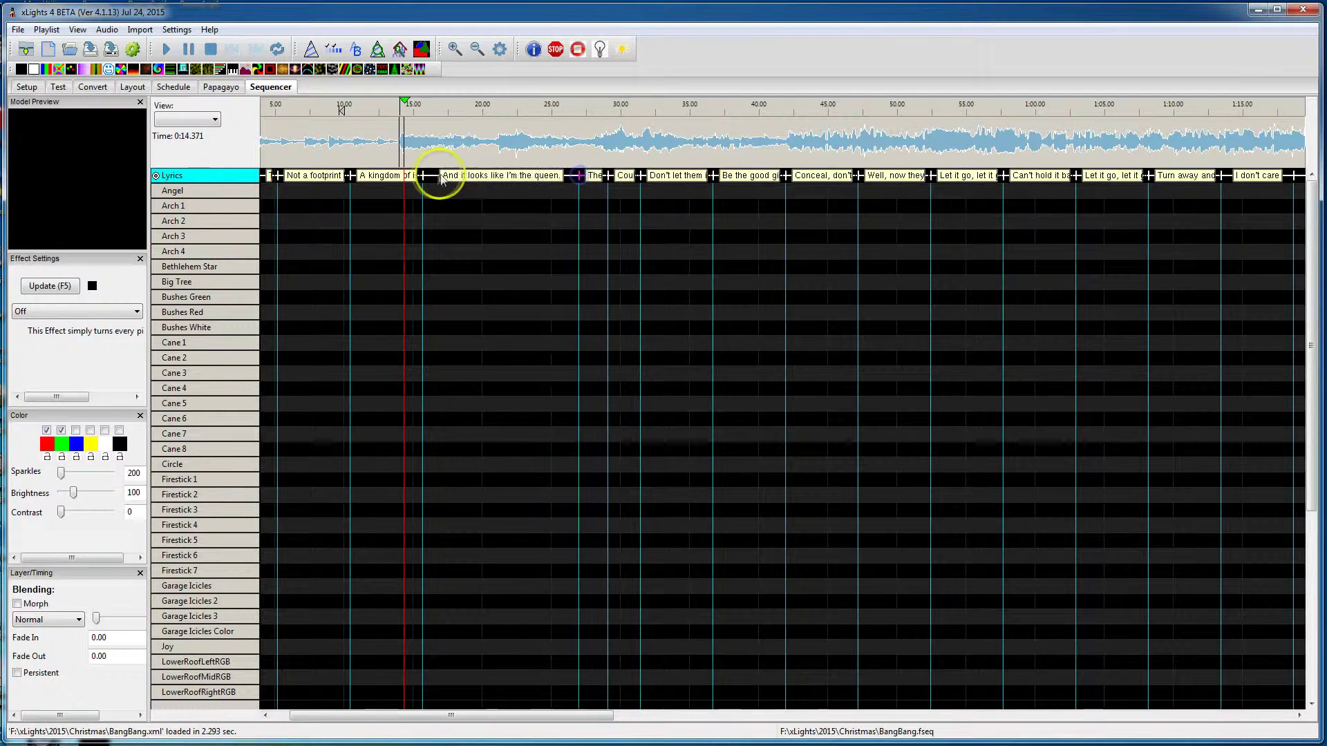
Shift the Lyrics phrase boundaries so "Not a footprint", "A kingdom of isolation" and "And it looks like I'm the queen" start at about 21, 22 and 25 s
{"action": "left_click_drag", "start_coordinate": [422, 177], "coordinate": [552, 177]}
{"action": "left_click_drag", "start_coordinate": [406, 175], "coordinate": [513, 175]}
{"action": "left_click_drag", "start_coordinate": [277, 175], "coordinate": [494, 175]}
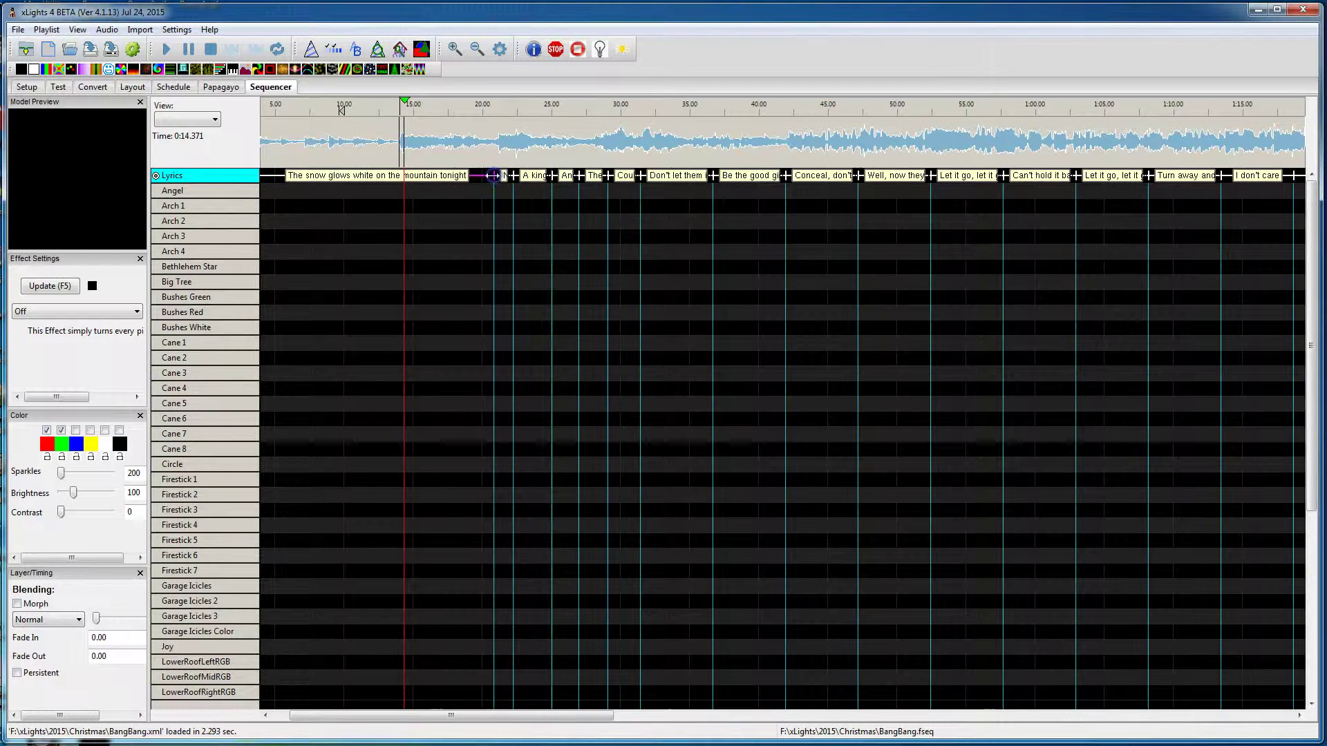
Move the start of "The snow glows white on the mountain tonight" to about 14 s, where the vocals begin in the waveform
{"action": "left_click", "coordinate": [268, 178]}
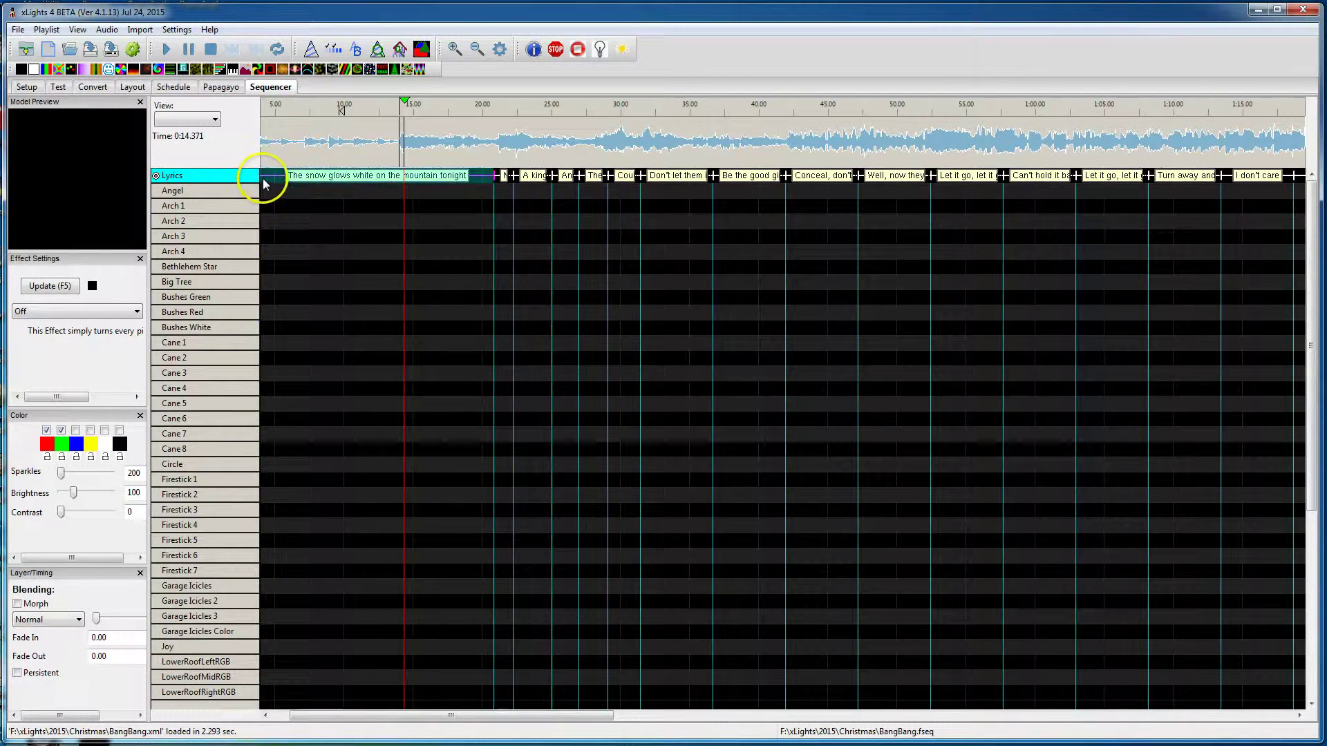
{"action": "left_click", "coordinate": [453, 50]}
{"action": "left_click", "coordinate": [454, 49]}
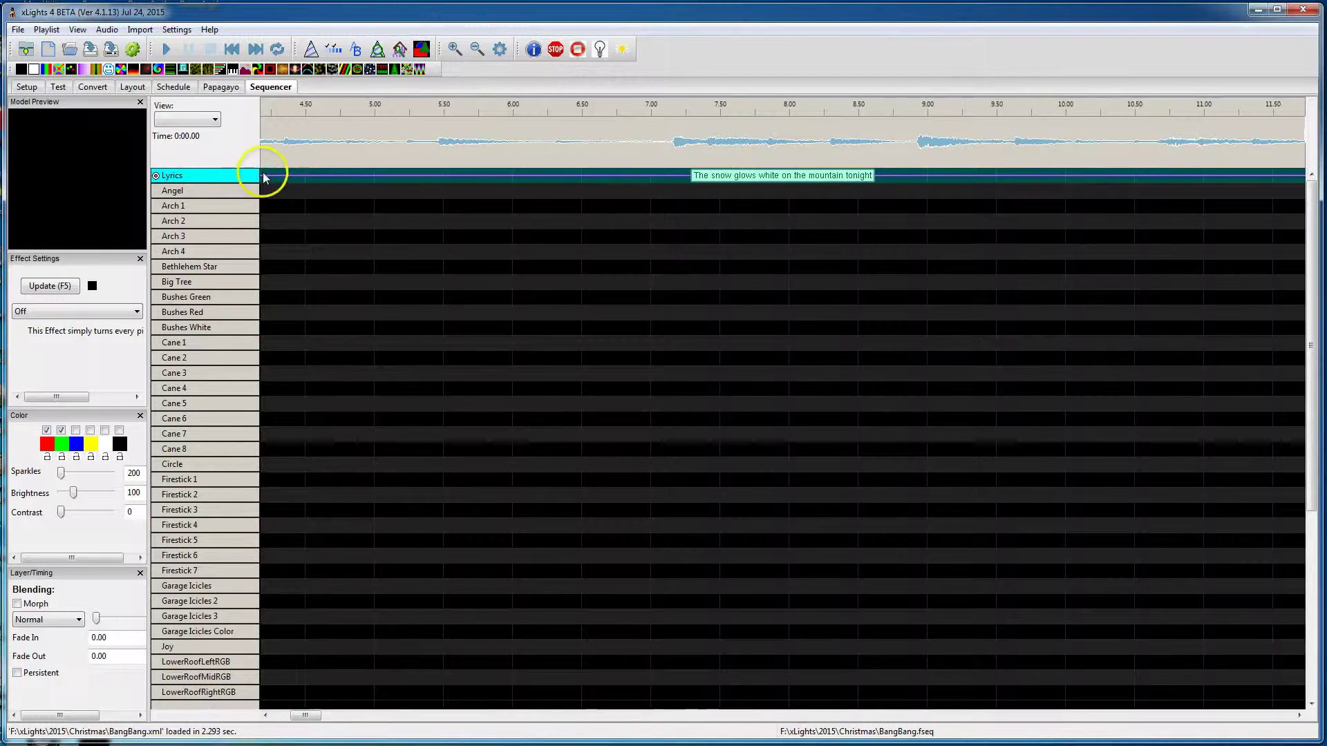
{"action": "left_click", "coordinate": [798, 176]}
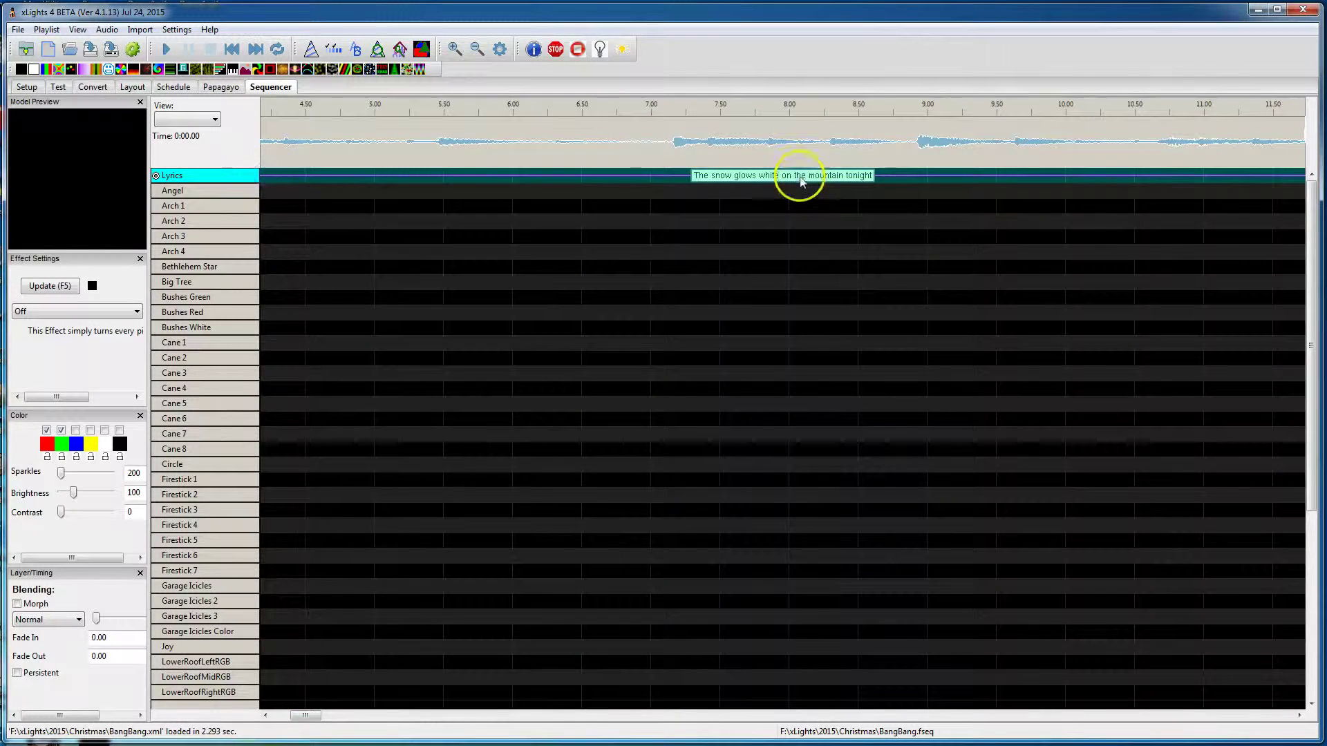
{"action": "left_click", "coordinate": [289, 201]}
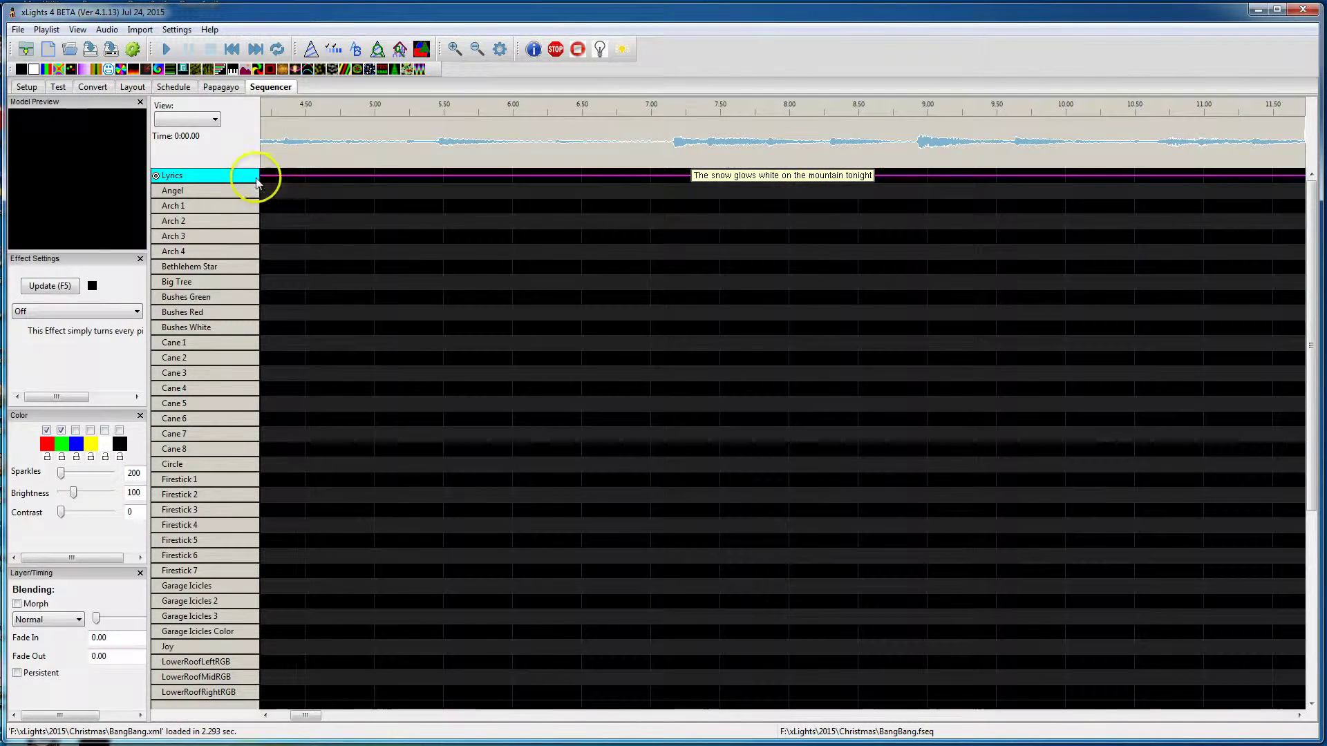
{"action": "left_click", "coordinate": [264, 177]}
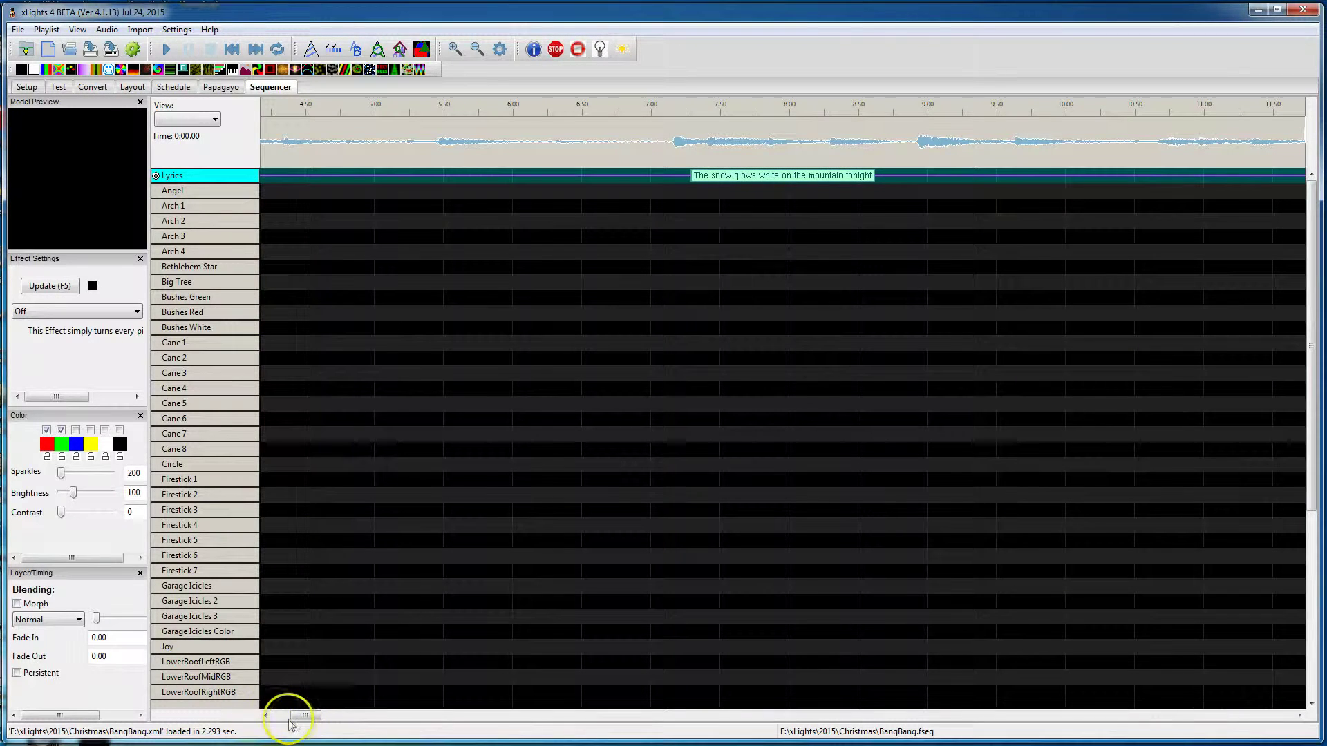
{"action": "left_click", "coordinate": [267, 716]}
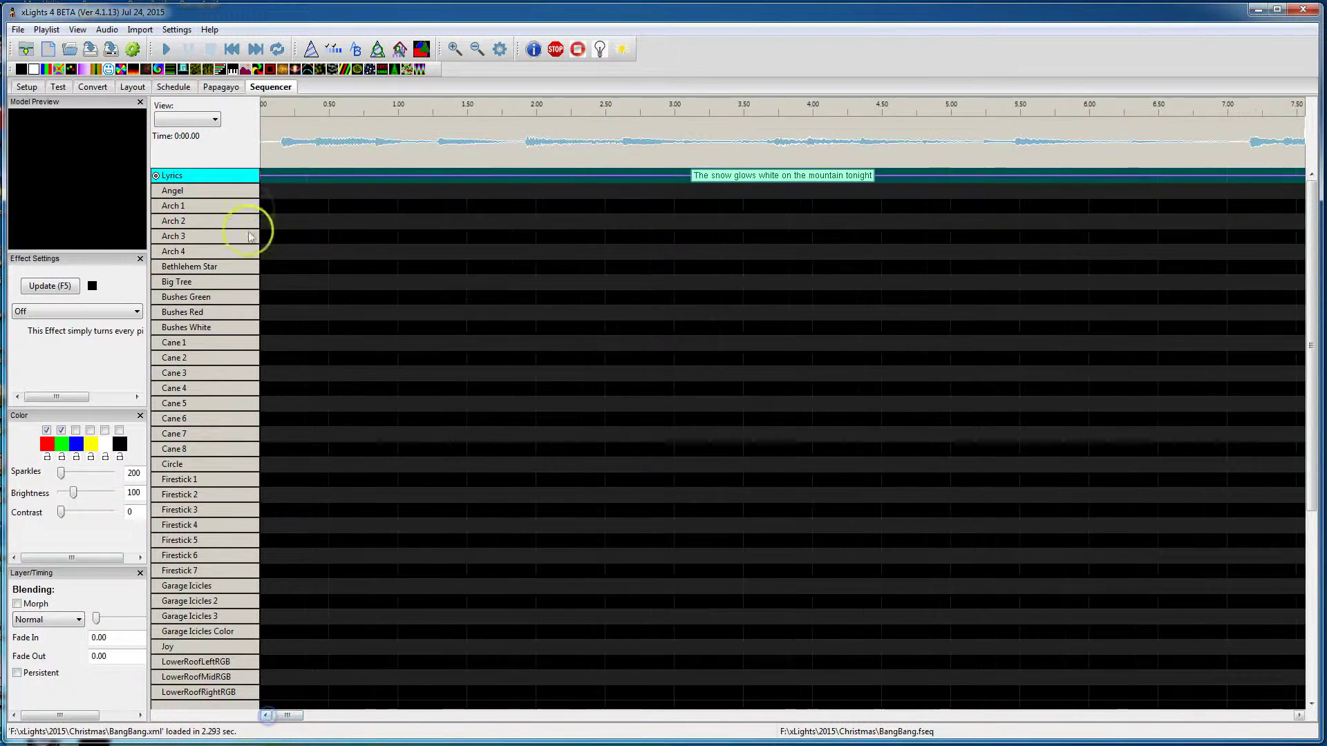
{"action": "left_click_drag", "start_coordinate": [261, 176], "coordinate": [996, 193]}
{"action": "left_click", "coordinate": [477, 49]}
{"action": "left_click", "coordinate": [477, 49]}
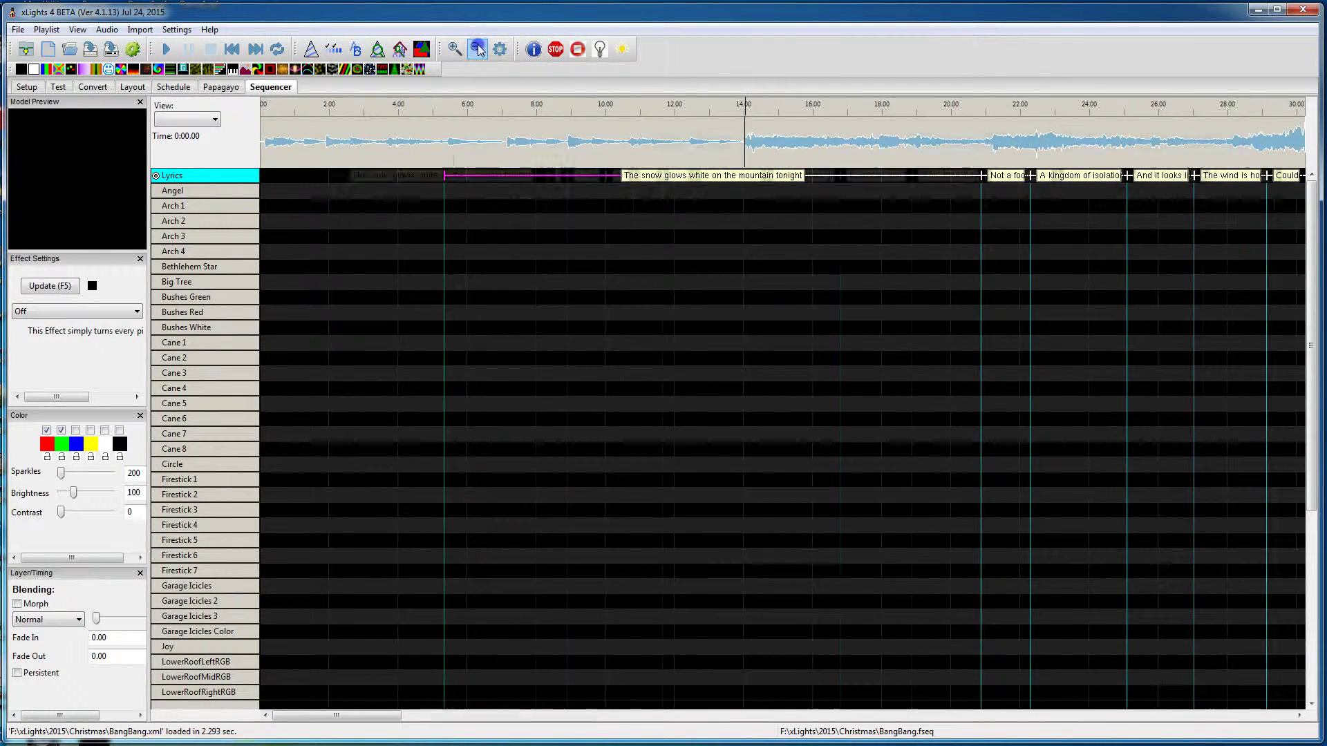
{"action": "left_click", "coordinate": [478, 49]}
{"action": "left_click_drag", "start_coordinate": [334, 175], "coordinate": [453, 179]}
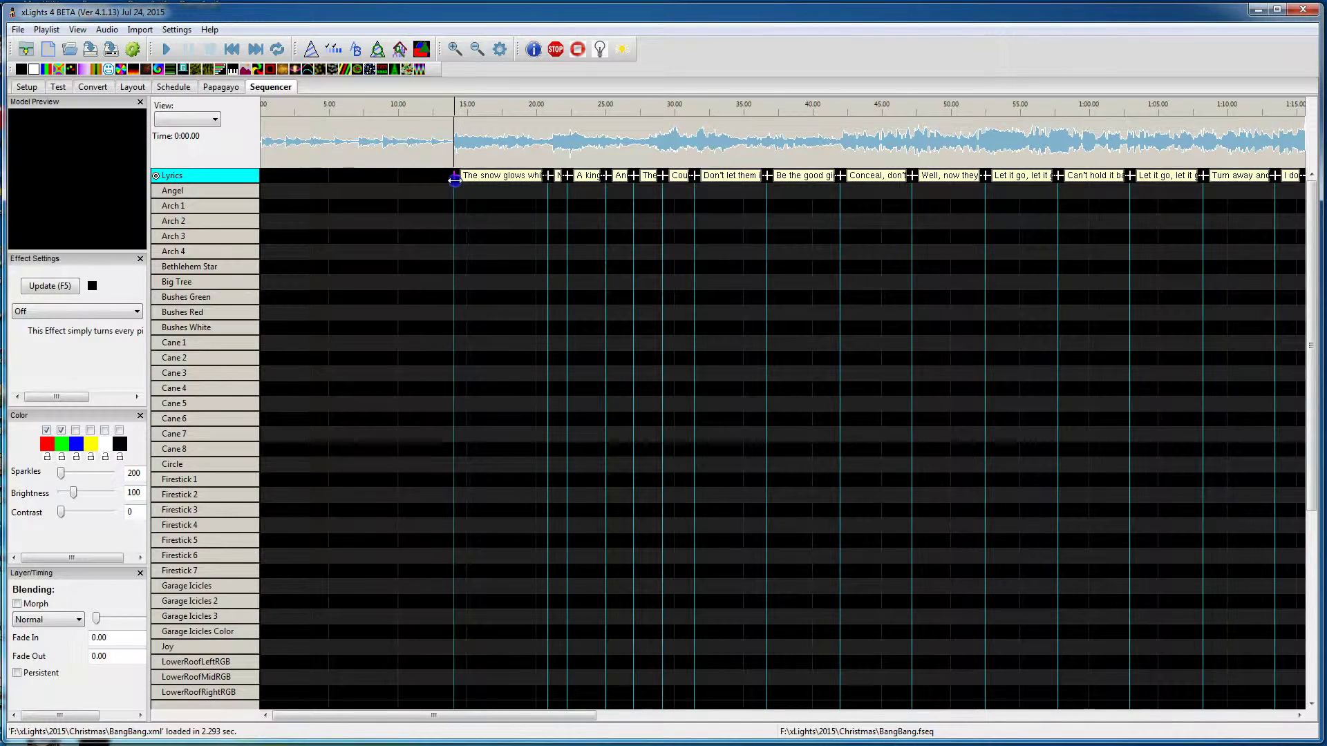
Play the audio from about 14 s and move the boundary between the first two lyric phrases to about 20 s
{"action": "left_click", "coordinate": [454, 51]}
{"action": "left_click_drag", "start_coordinate": [389, 715], "coordinate": [405, 715]}
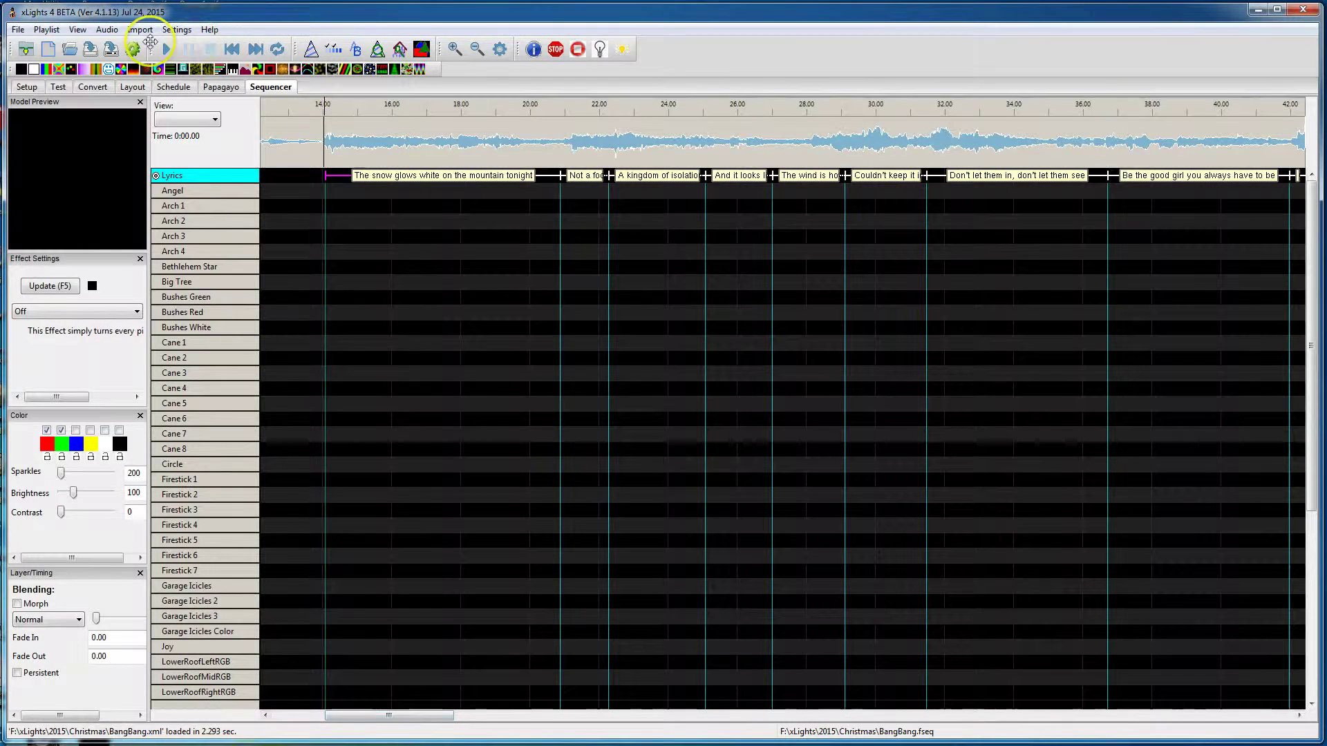
{"action": "left_click", "coordinate": [166, 48]}
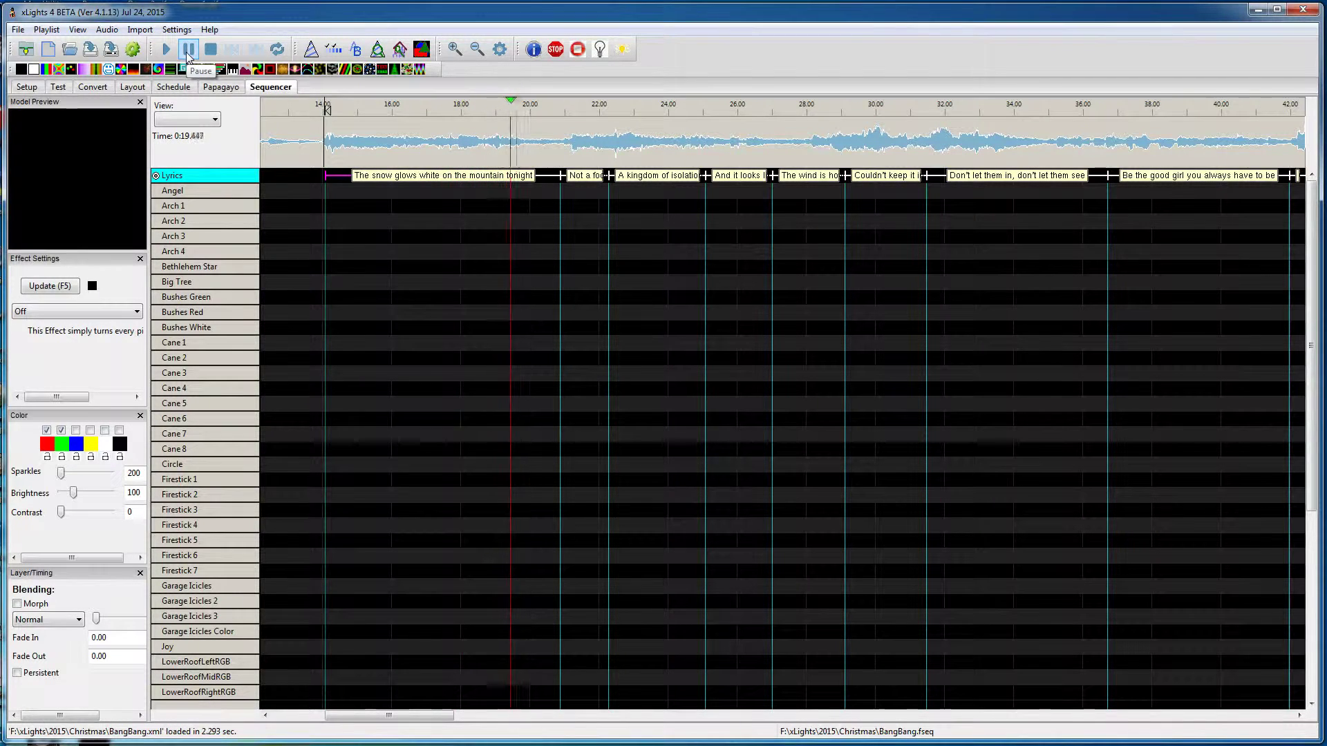
{"action": "left_click", "coordinate": [188, 49]}
{"action": "mouse_move", "coordinate": [541, 172]}
{"action": "left_mouse_down"}
{"action": "mouse_move", "coordinate": [558, 175]}
{"action": "mouse_move", "coordinate": [528, 175]}
{"action": "left_mouse_up"}
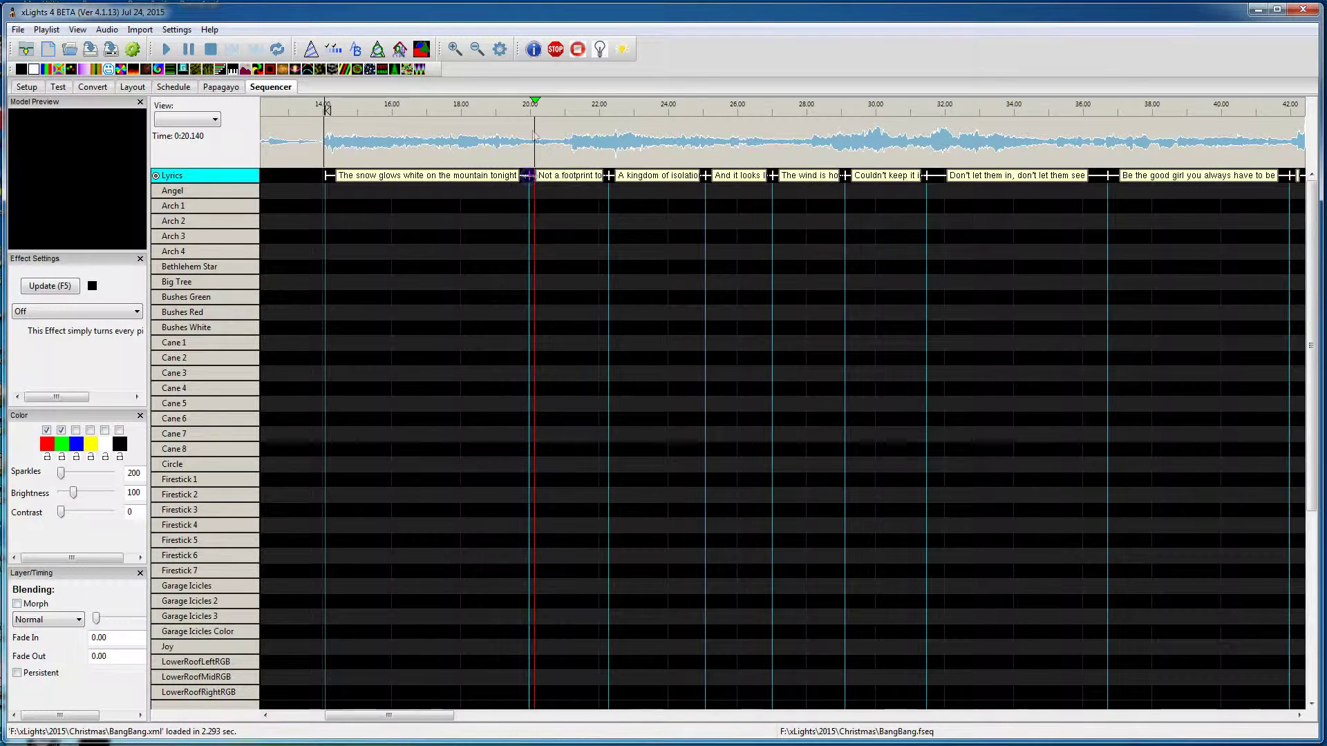
Separate the start of "Not a footprint to be seen" from the first phrase, place it at about 20.5 s and replay the audio there
{"action": "left_click", "coordinate": [453, 50]}
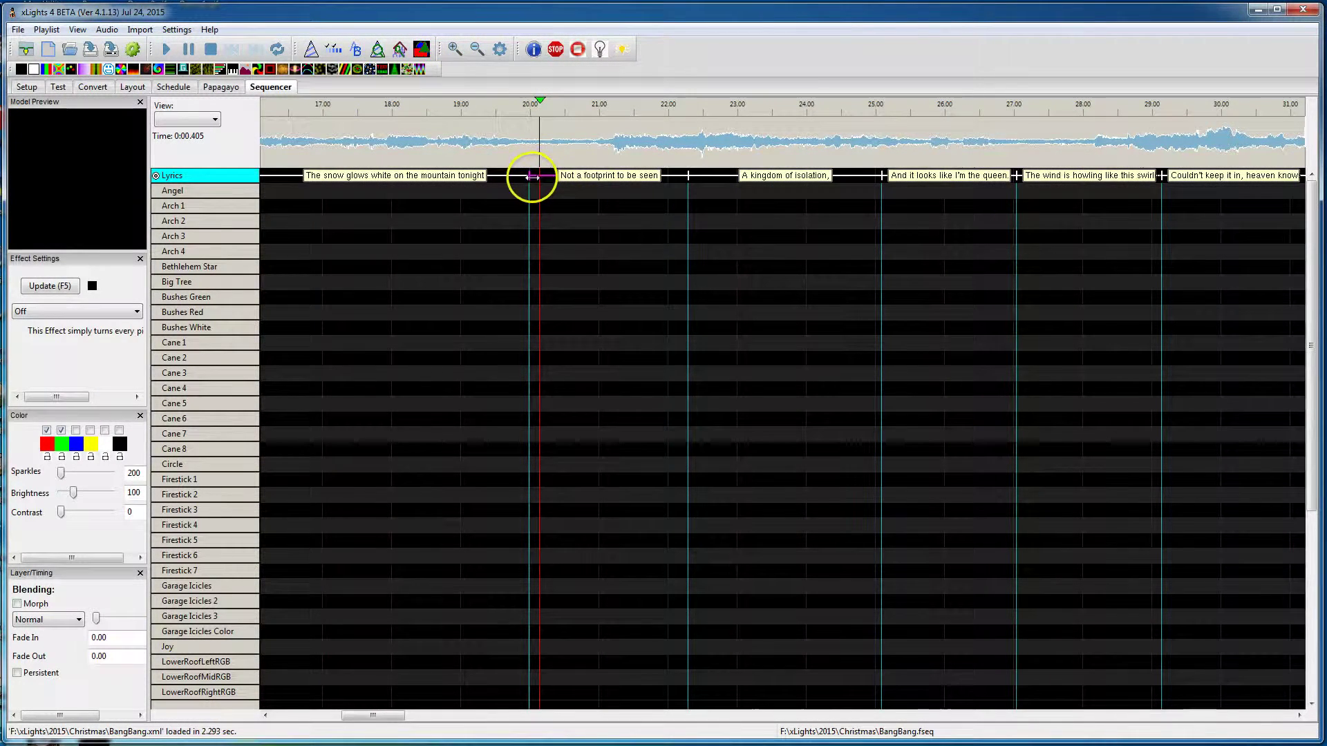
{"action": "left_click_drag", "start_coordinate": [553, 181], "coordinate": [563, 176]}
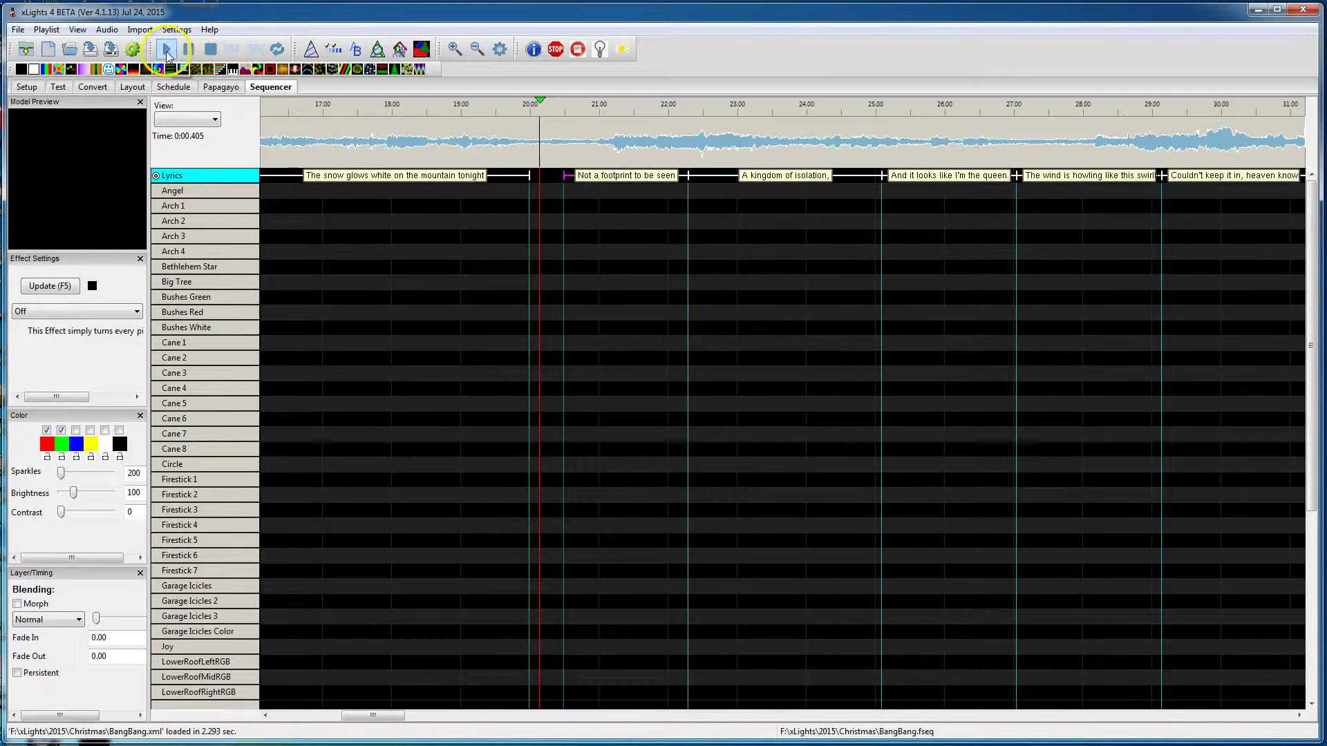
{"action": "left_click", "coordinate": [166, 50]}
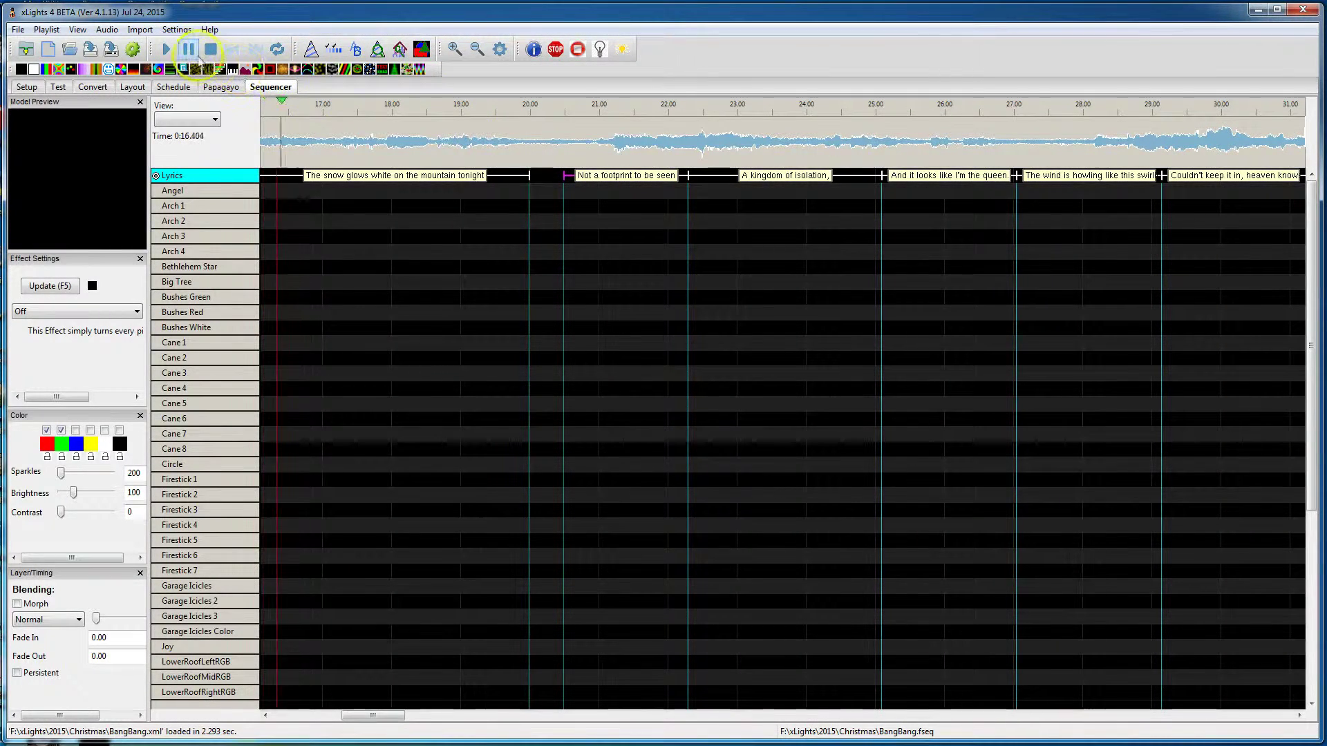
{"action": "left_click", "coordinate": [498, 110]}
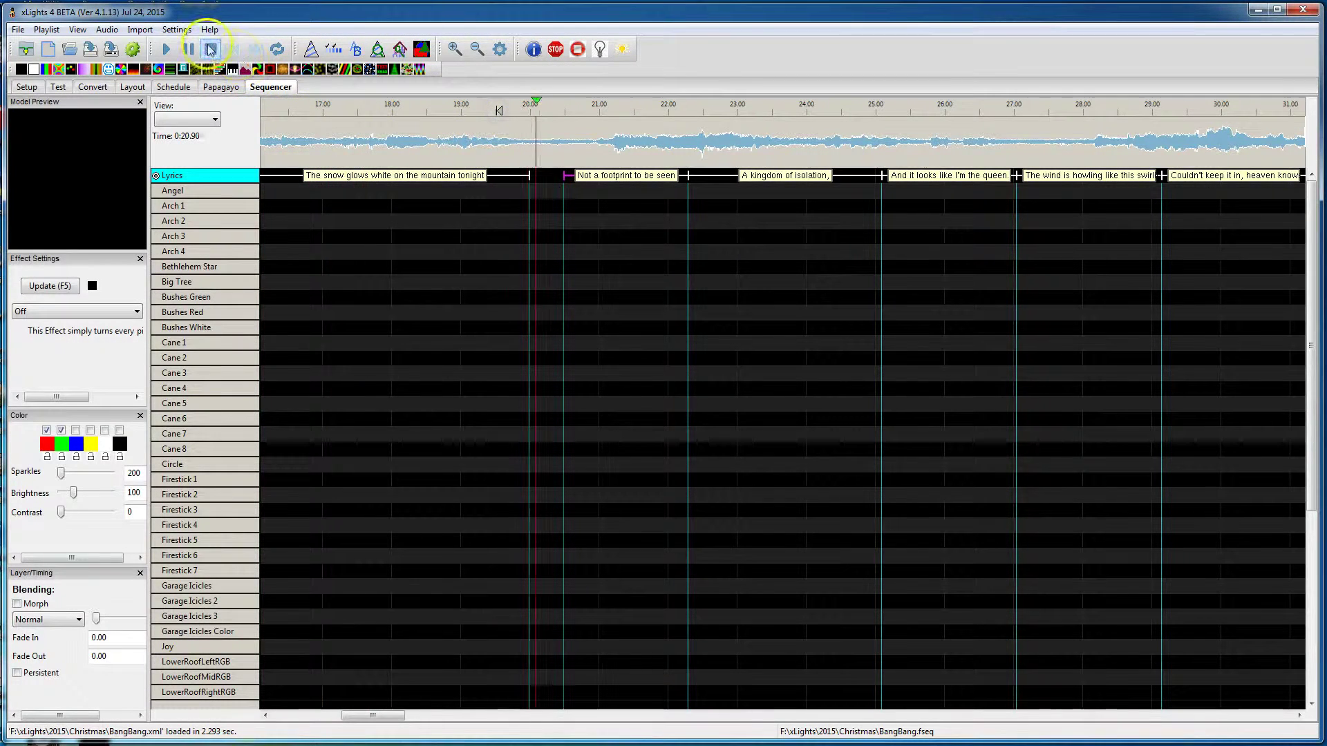
Start "Not a footprint to be seen" at about 20.1 s and shorten the first phrase to end at about 17.2 s
{"action": "left_click", "coordinate": [562, 175]}
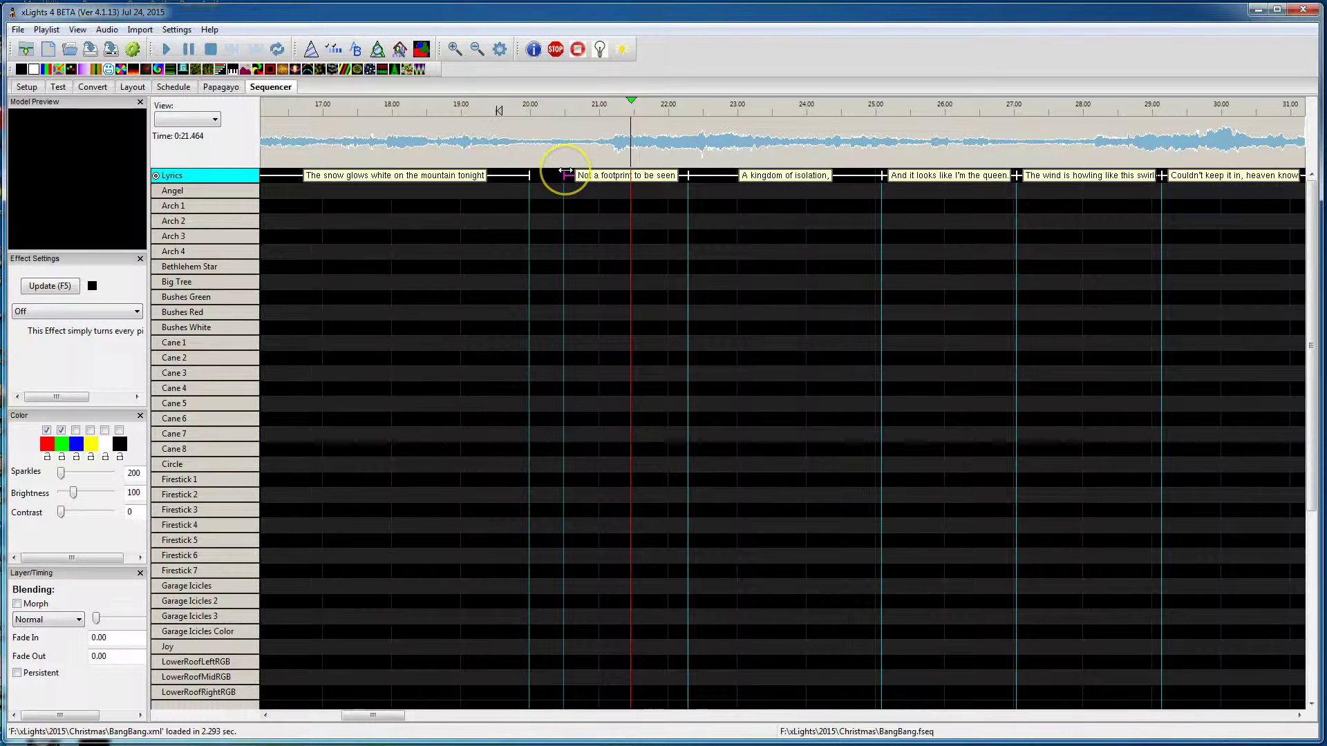
{"action": "left_click_drag", "start_coordinate": [562, 171], "coordinate": [376, 174]}
{"action": "left_click", "coordinate": [286, 121]}
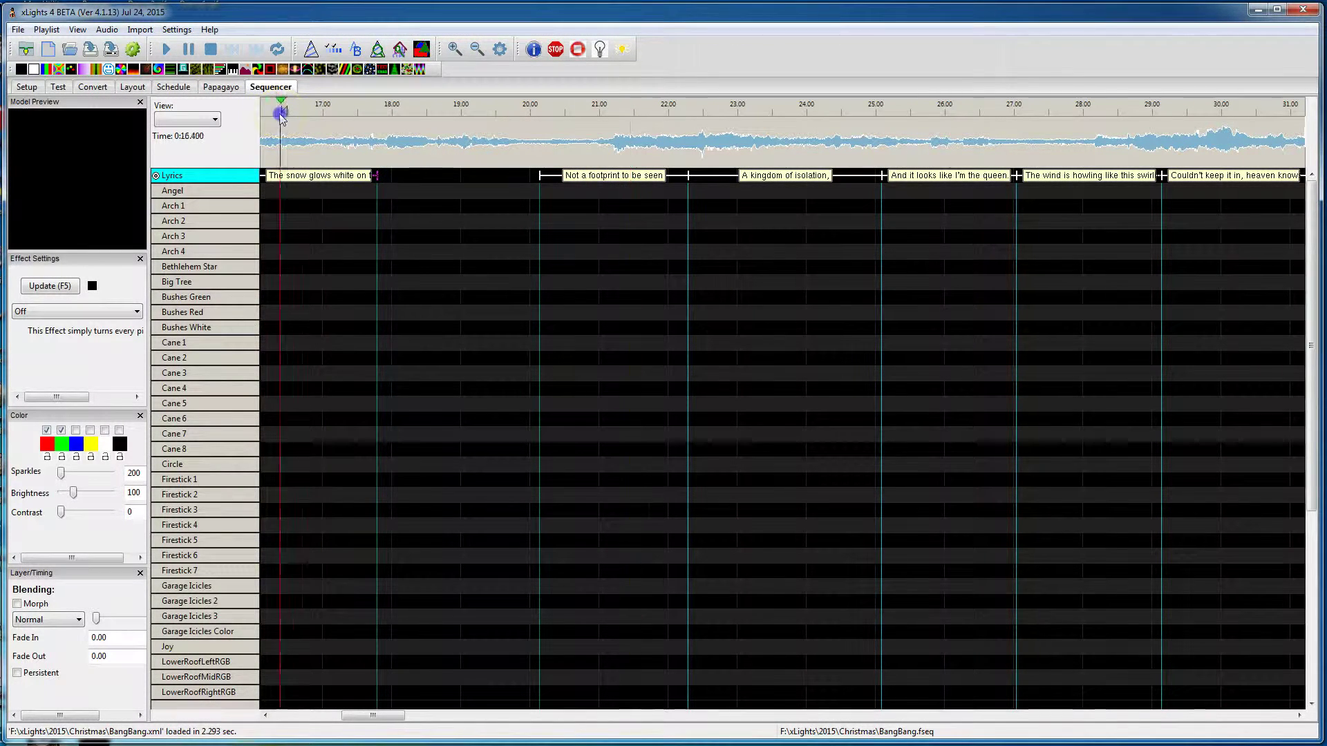
{"action": "left_click", "coordinate": [188, 50]}
{"action": "left_click_drag", "start_coordinate": [376, 176], "coordinate": [339, 175]}
Replay the audio from just before 17 s to check where the first phrase ends
{"action": "left_click", "coordinate": [278, 88]}
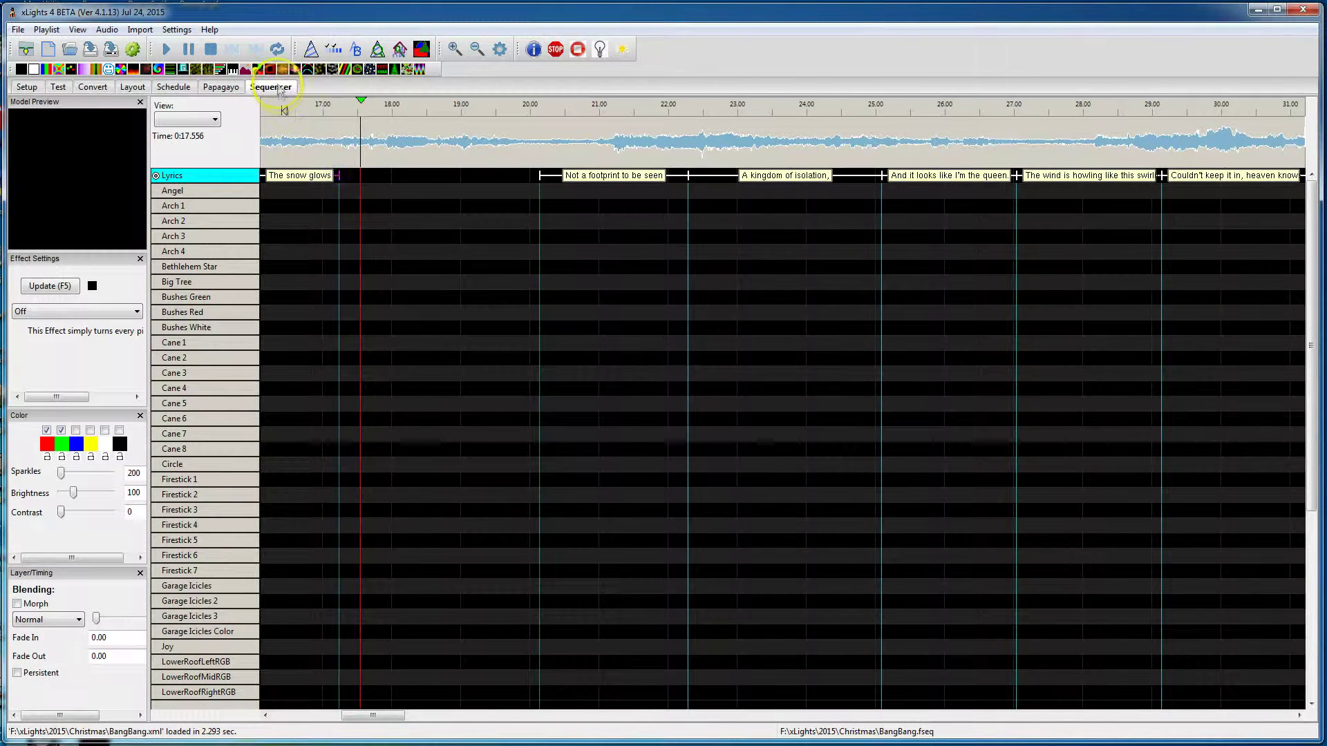
{"action": "left_click", "coordinate": [313, 115]}
{"action": "left_click", "coordinate": [189, 49]}
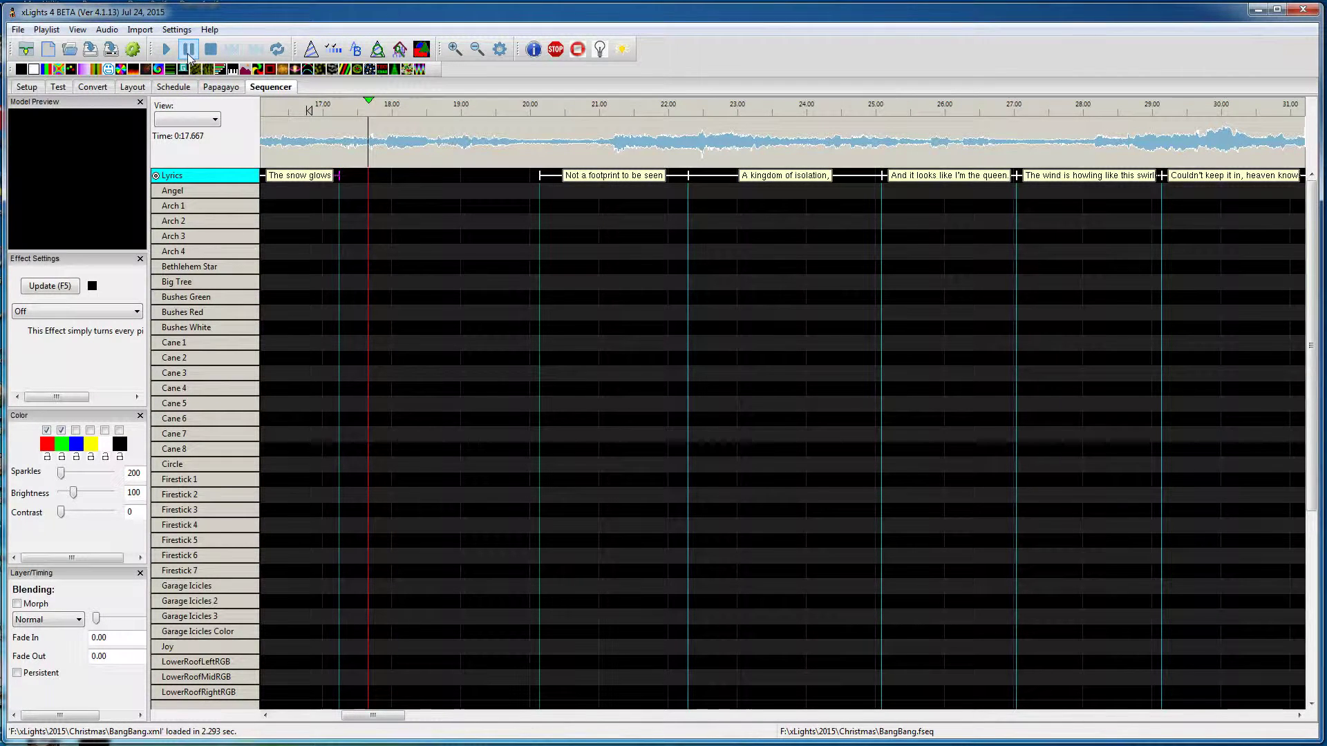
{"action": "left_click", "coordinate": [339, 120]}
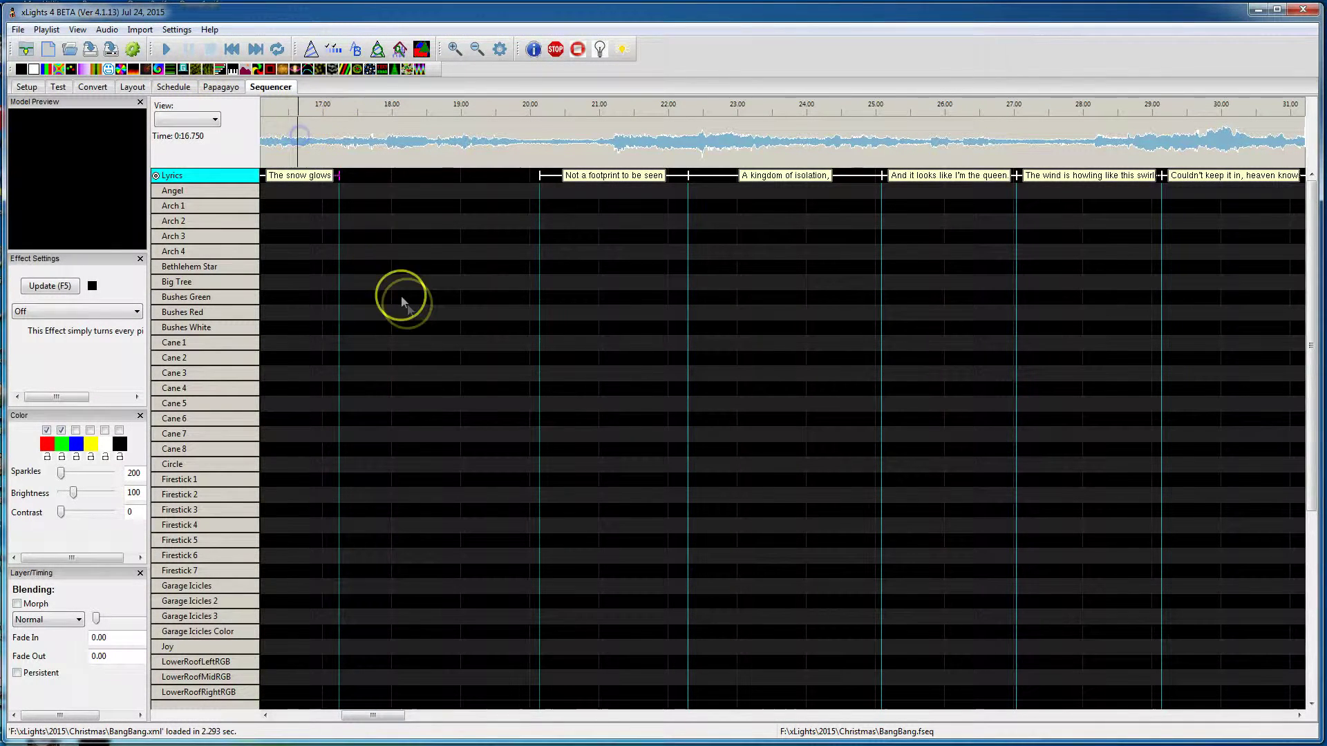
{"action": "key", "text": "space"}
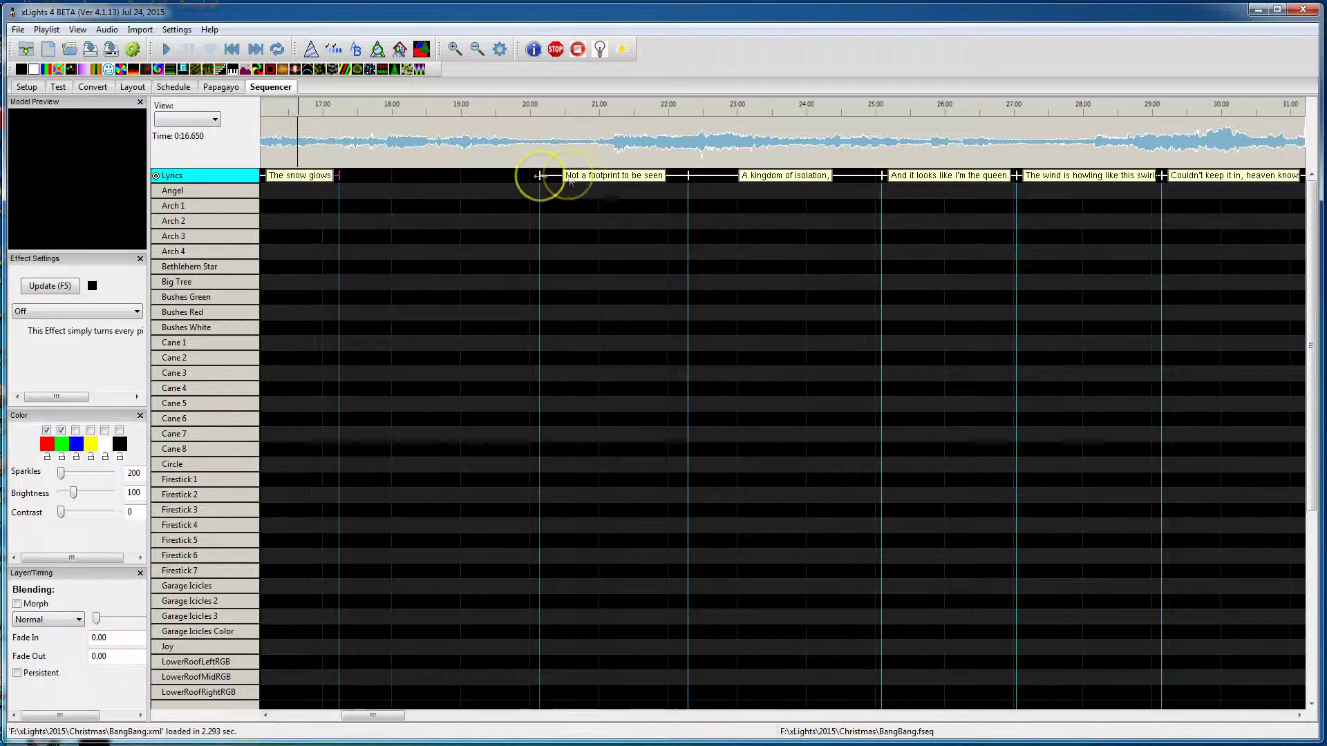
Place "Not a footprint to be seen" from about 17.2 to 19.7 s and trim the first phrase's end to about 16.8 s
{"action": "left_click_drag", "start_coordinate": [607, 177], "coordinate": [408, 178]}
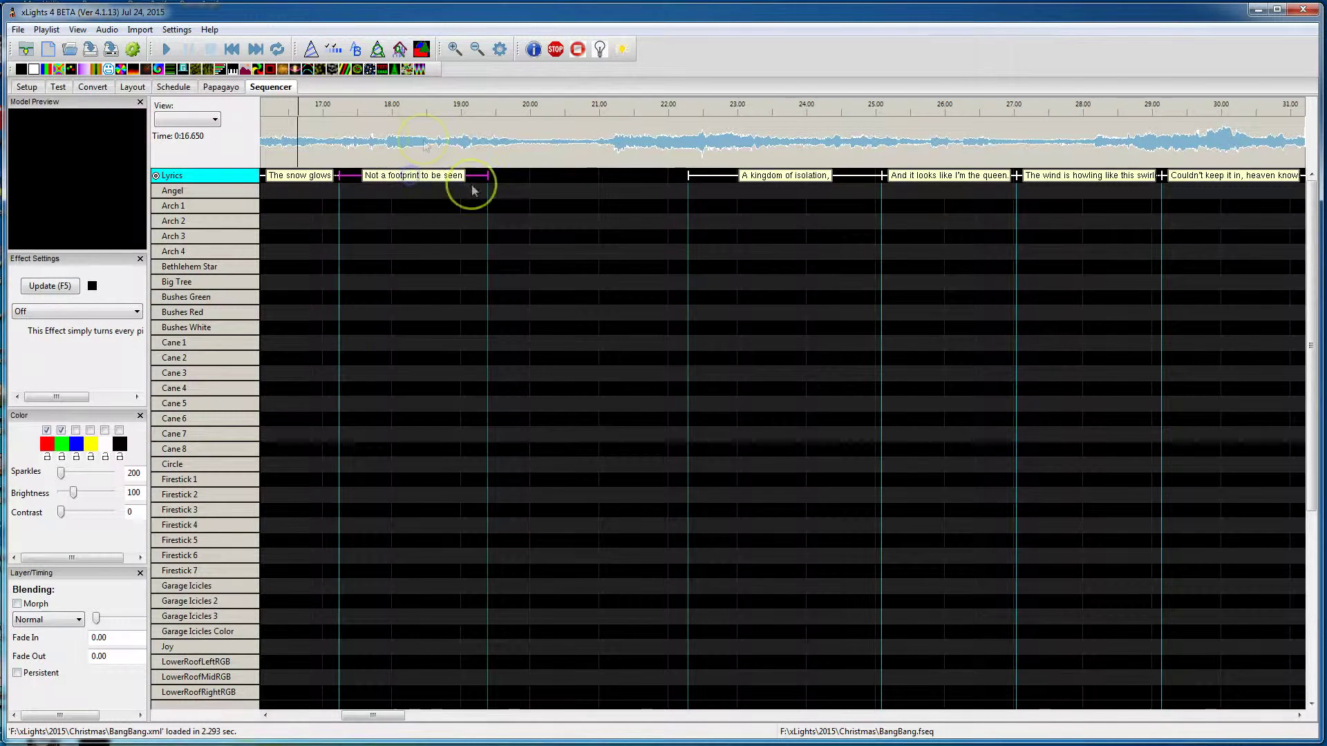
{"action": "key", "text": "space"}
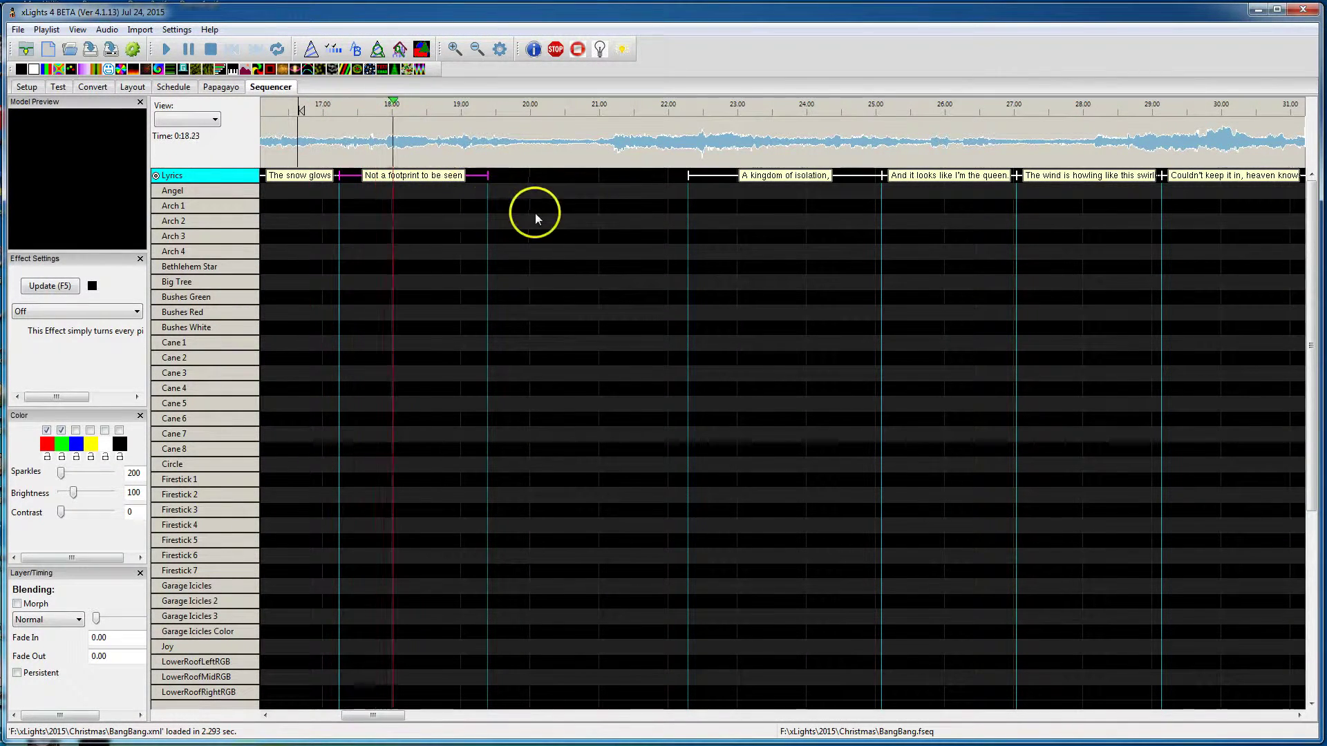
{"action": "key", "text": "space"}
{"action": "left_click_drag", "start_coordinate": [481, 178], "coordinate": [512, 175]}
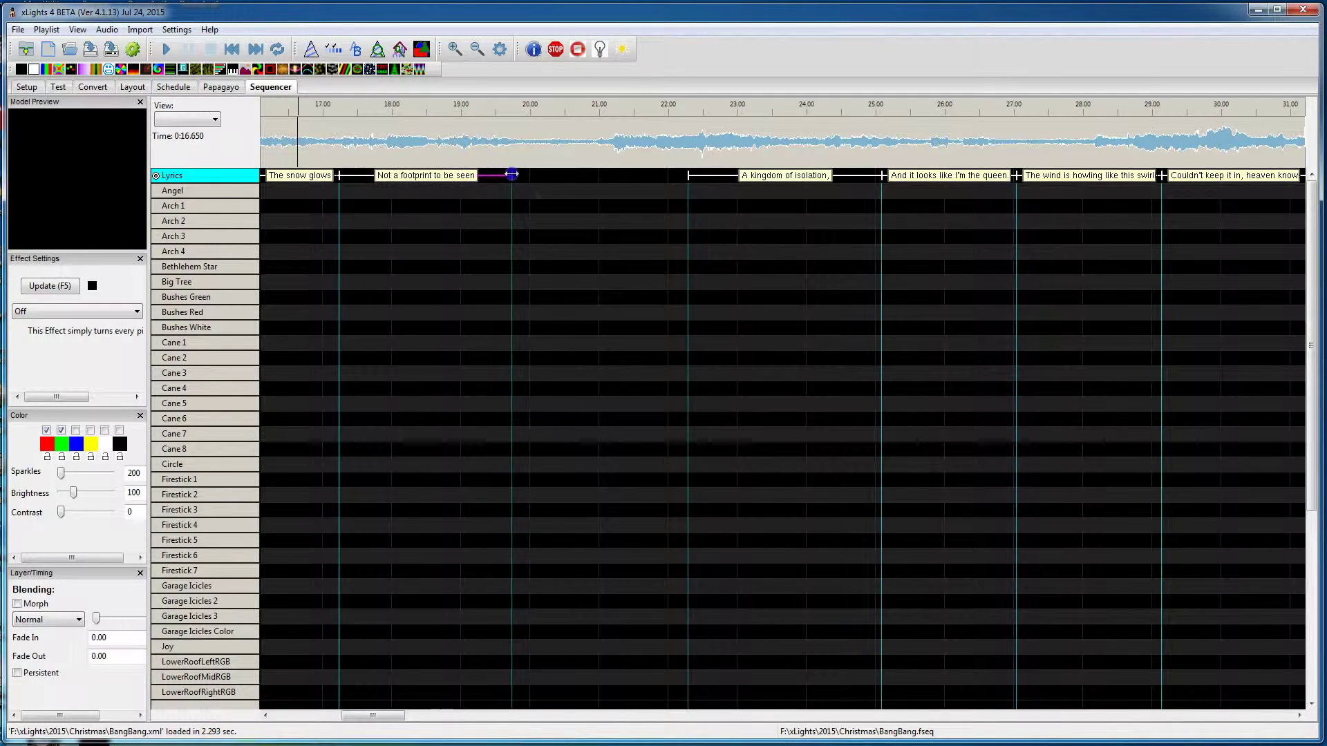
{"action": "left_click", "coordinate": [282, 112]}
{"action": "left_click_drag", "start_coordinate": [318, 177], "coordinate": [302, 178]}
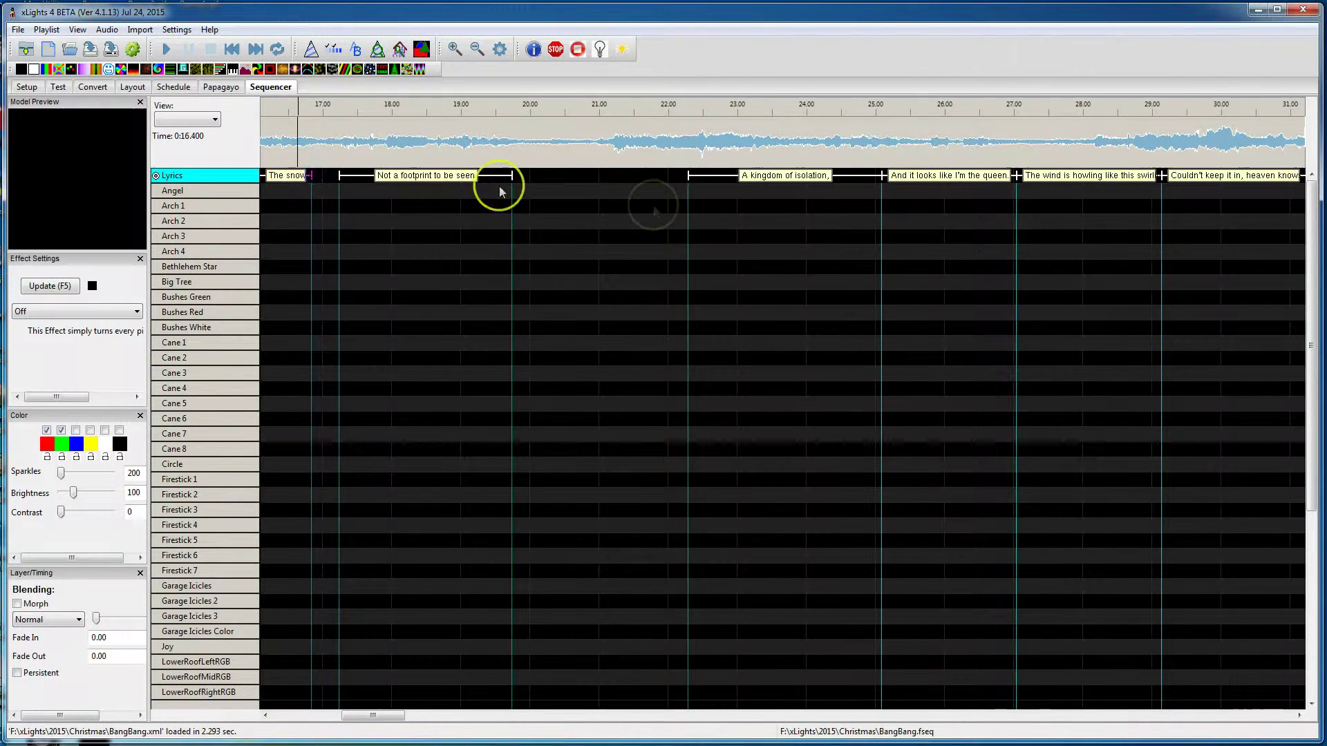
Move the phrase "A kingdom of isolation," to start at about 21 s, checking its timing against the audio
{"action": "left_click", "coordinate": [781, 181]}
{"action": "left_click_drag", "start_coordinate": [787, 181], "coordinate": [707, 181]}
{"action": "left_click", "coordinate": [578, 111]}
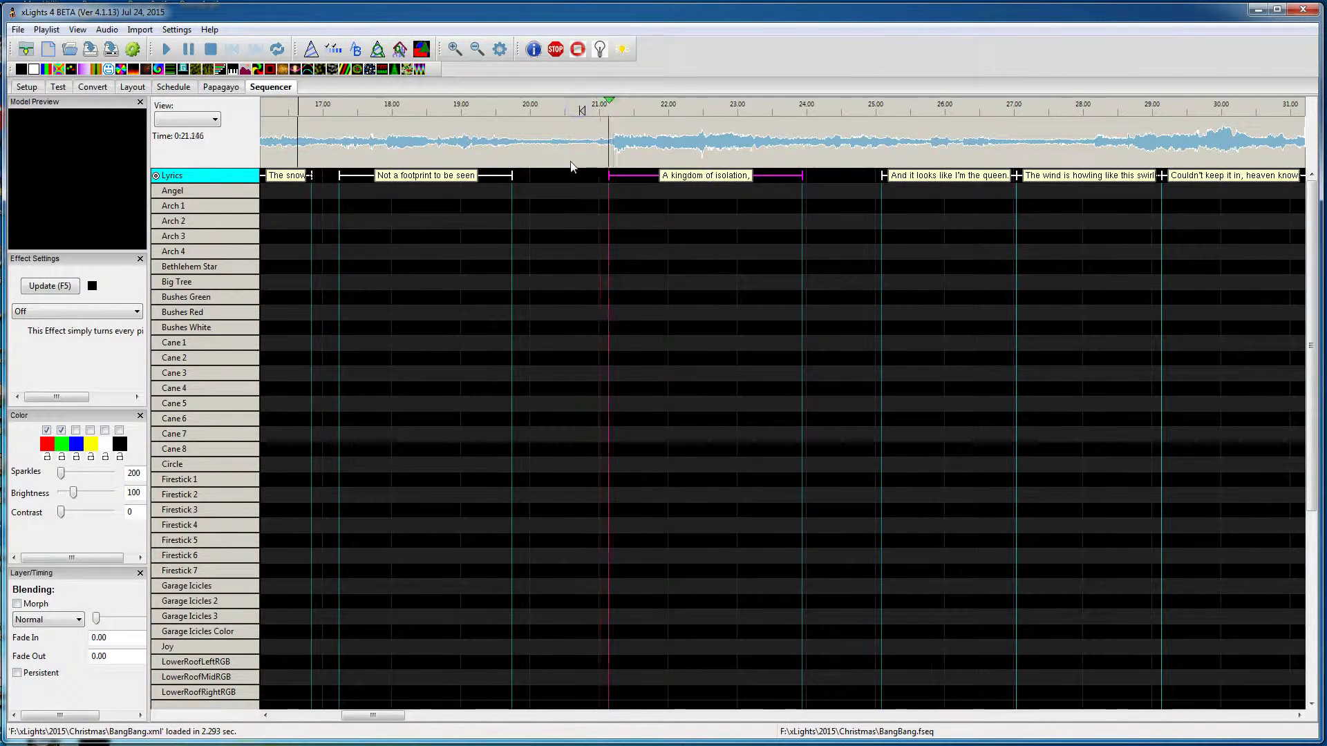
{"action": "left_click_drag", "start_coordinate": [705, 181], "coordinate": [694, 181]}
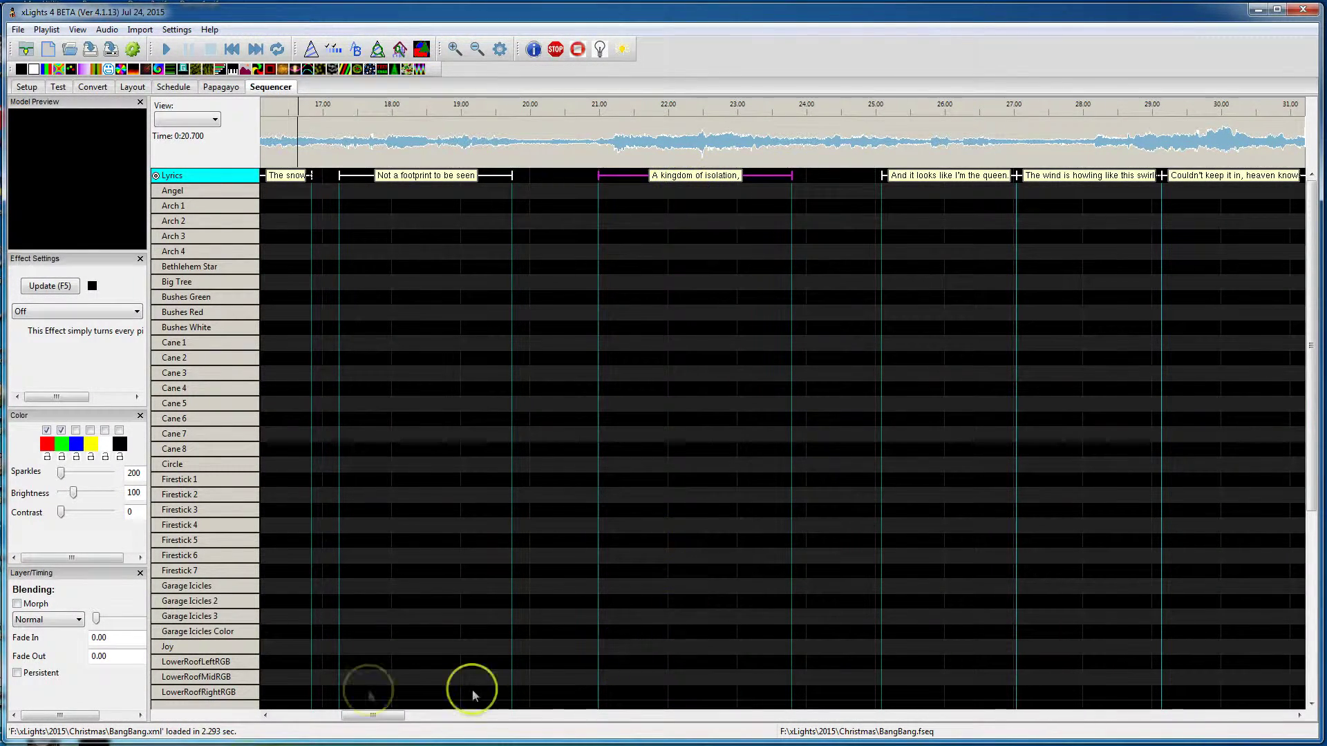
Break down the phrase "The snow glows white on the mountain tonight" into individual words
{"action": "left_click_drag", "start_coordinate": [372, 716], "coordinate": [364, 719]}
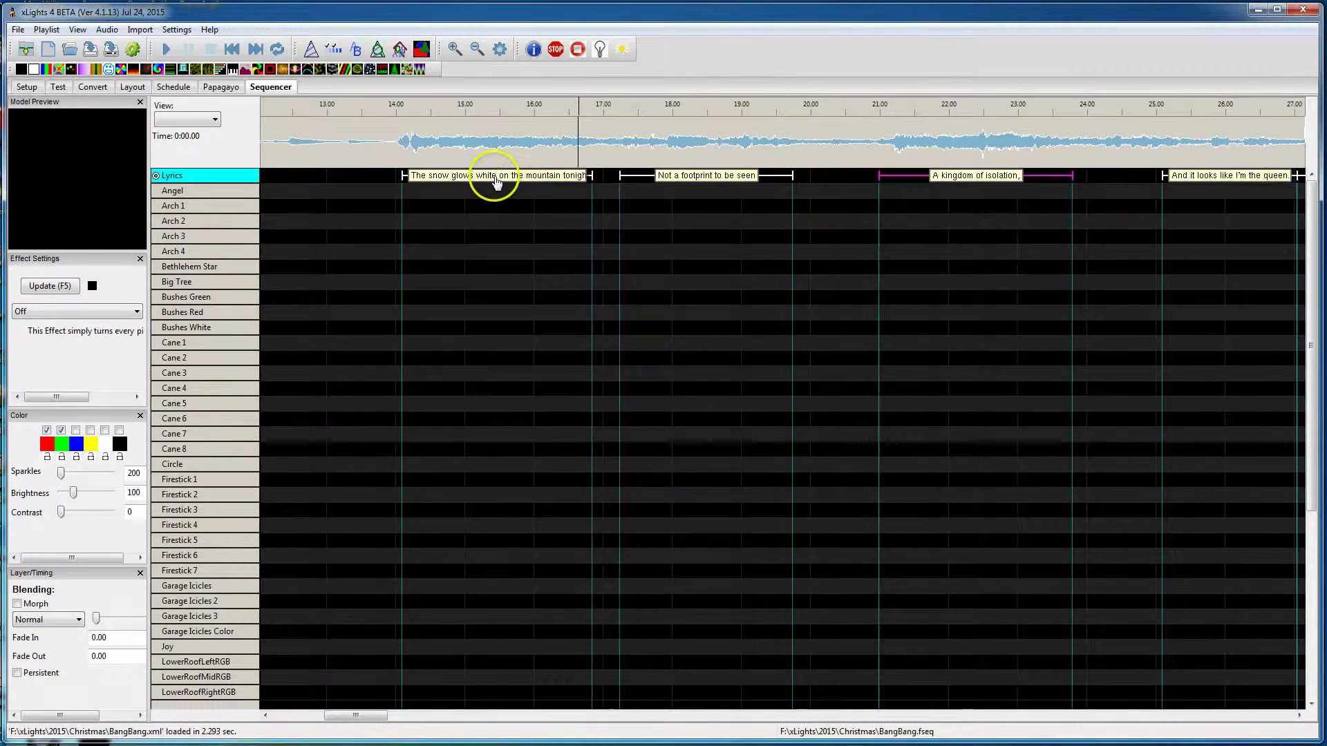
{"action": "right_click", "coordinate": [199, 177]}
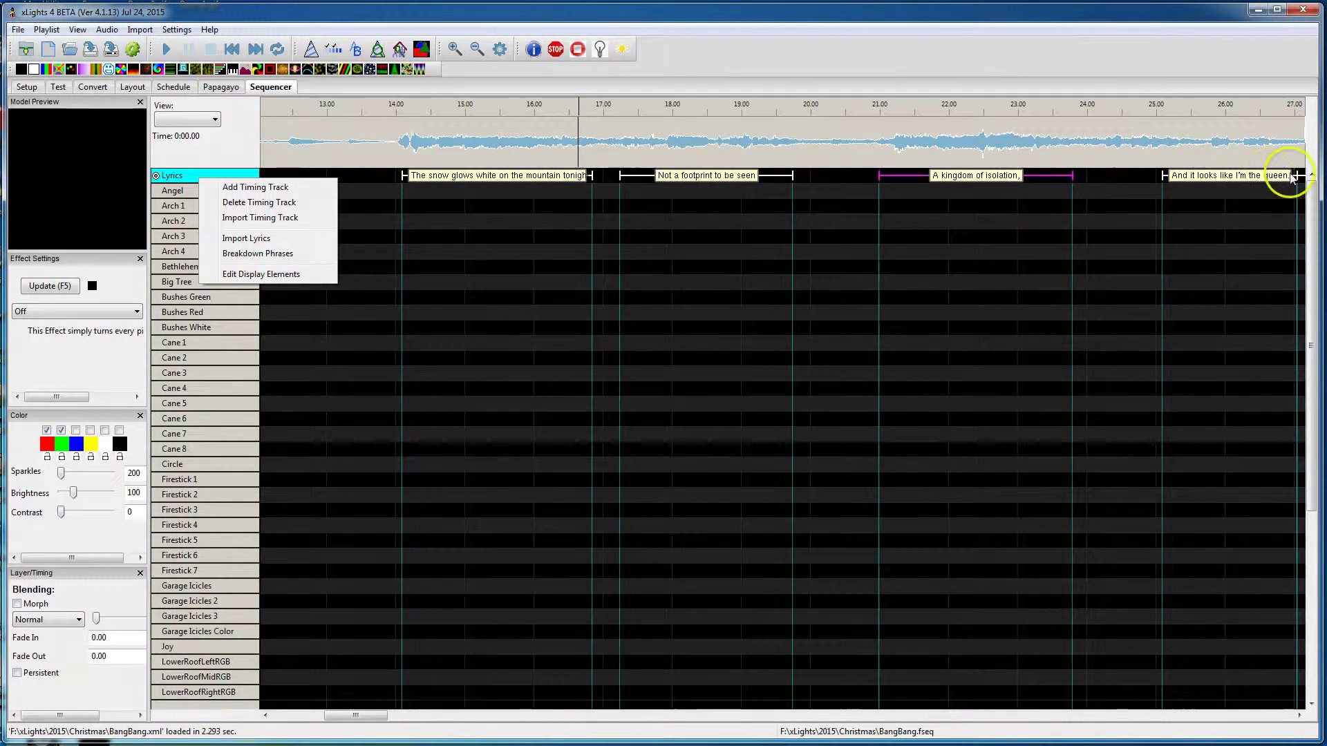
{"action": "left_click", "coordinate": [505, 177]}
{"action": "right_click", "coordinate": [501, 182]}
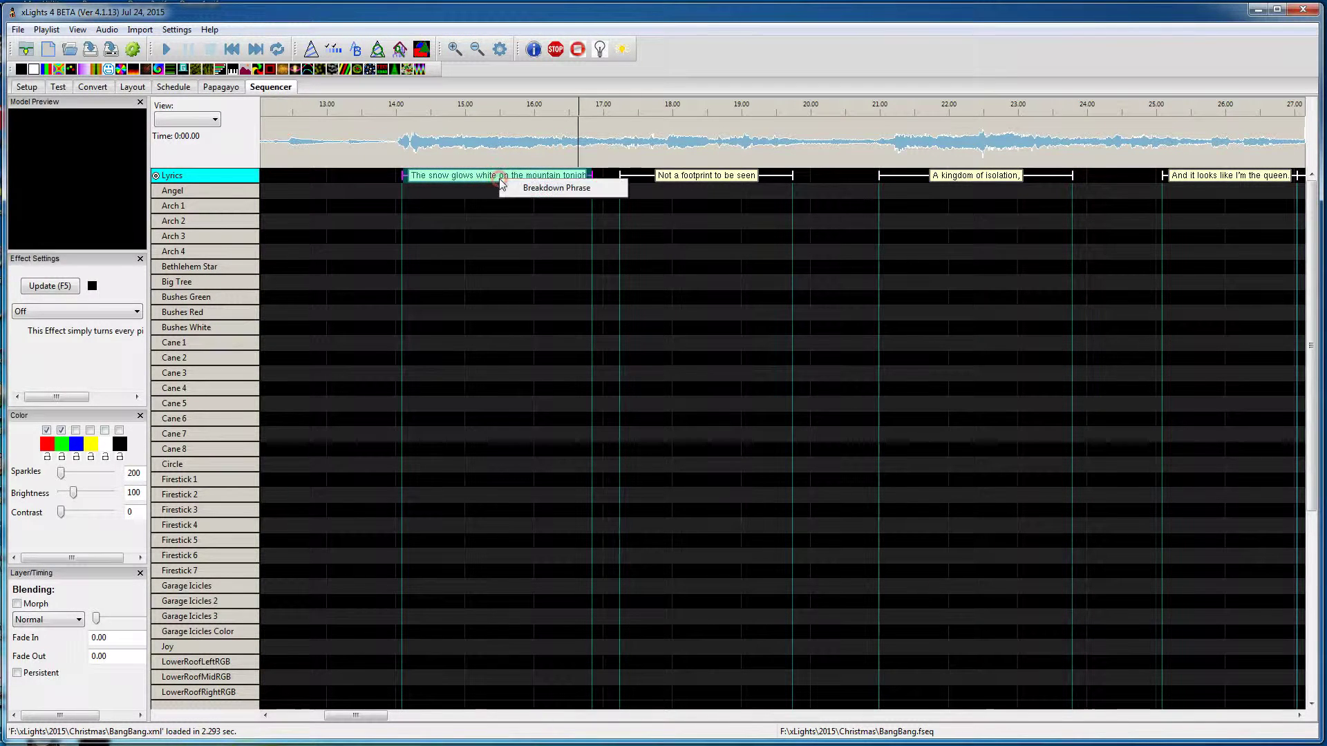
{"action": "left_click", "coordinate": [549, 189]}
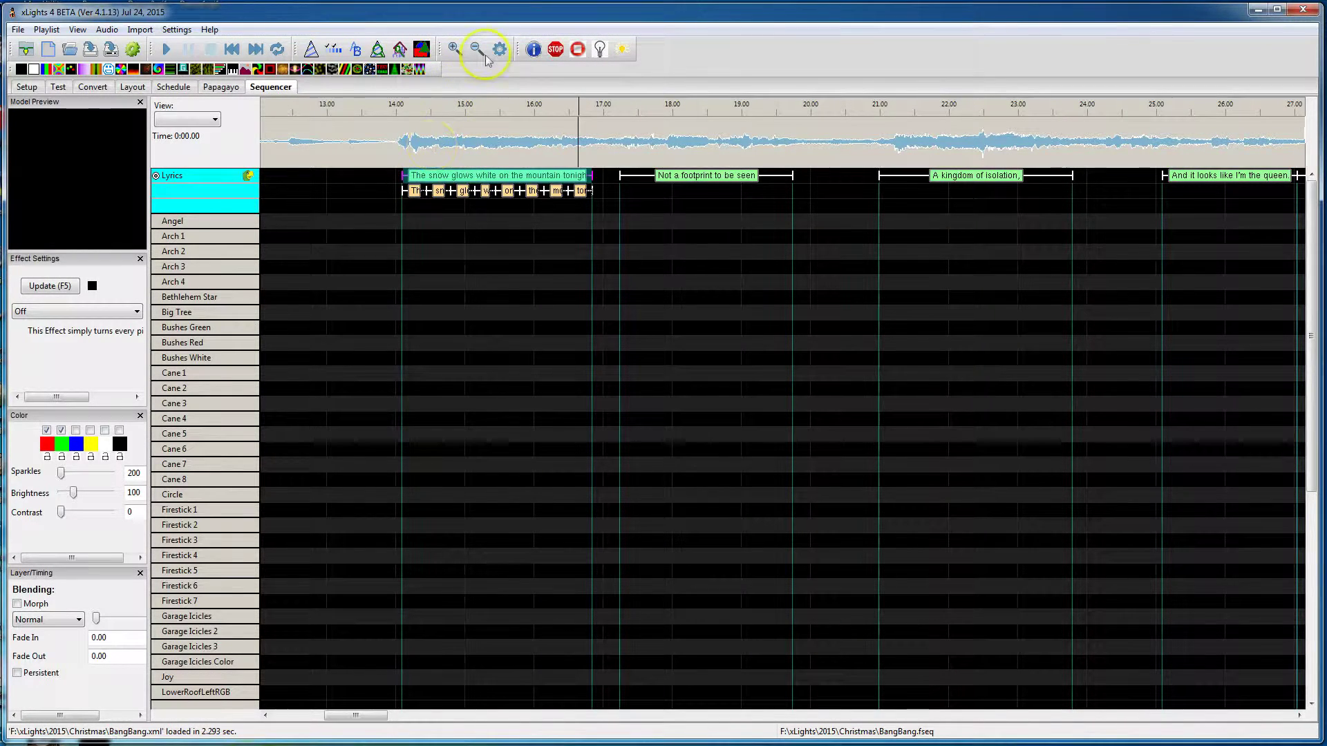
Play the first phrase's opening and extend the start of the phrase and its word "The" back to about 13.95 s
{"action": "left_click", "coordinate": [456, 53]}
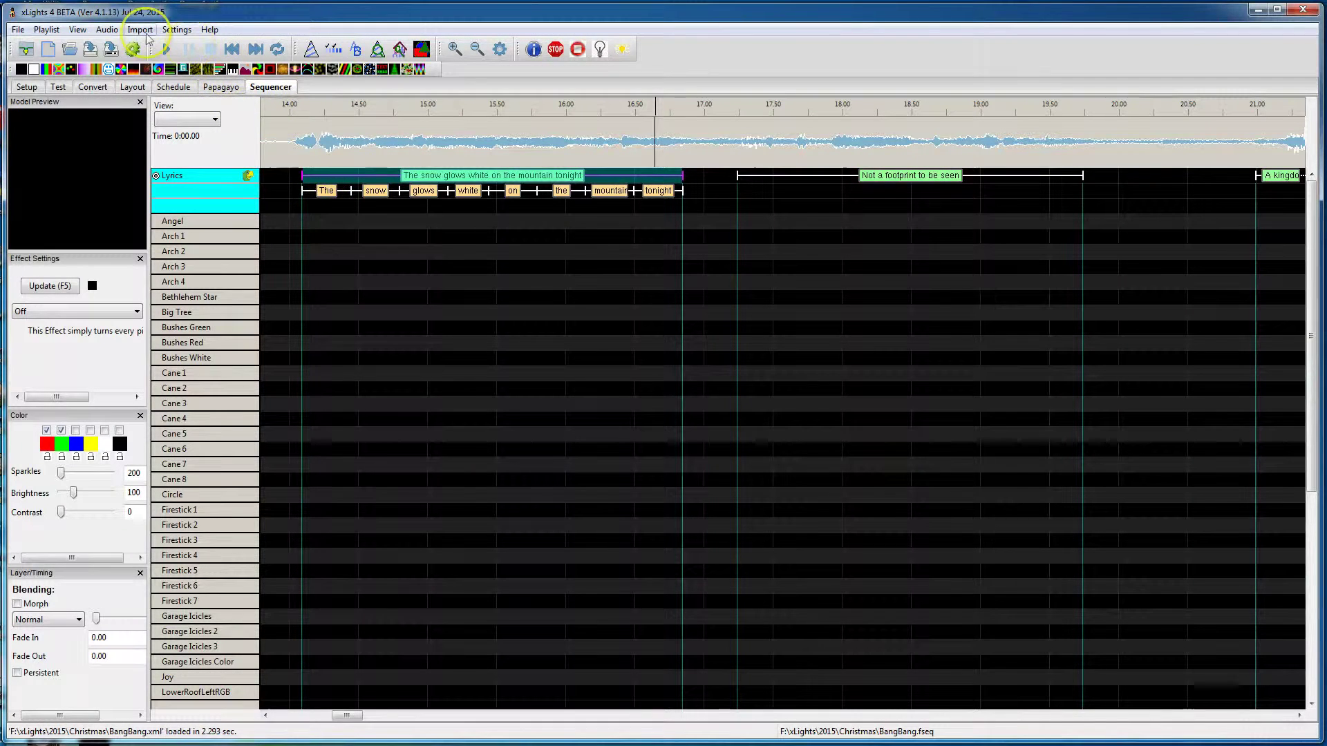
{"action": "left_click", "coordinate": [304, 111]}
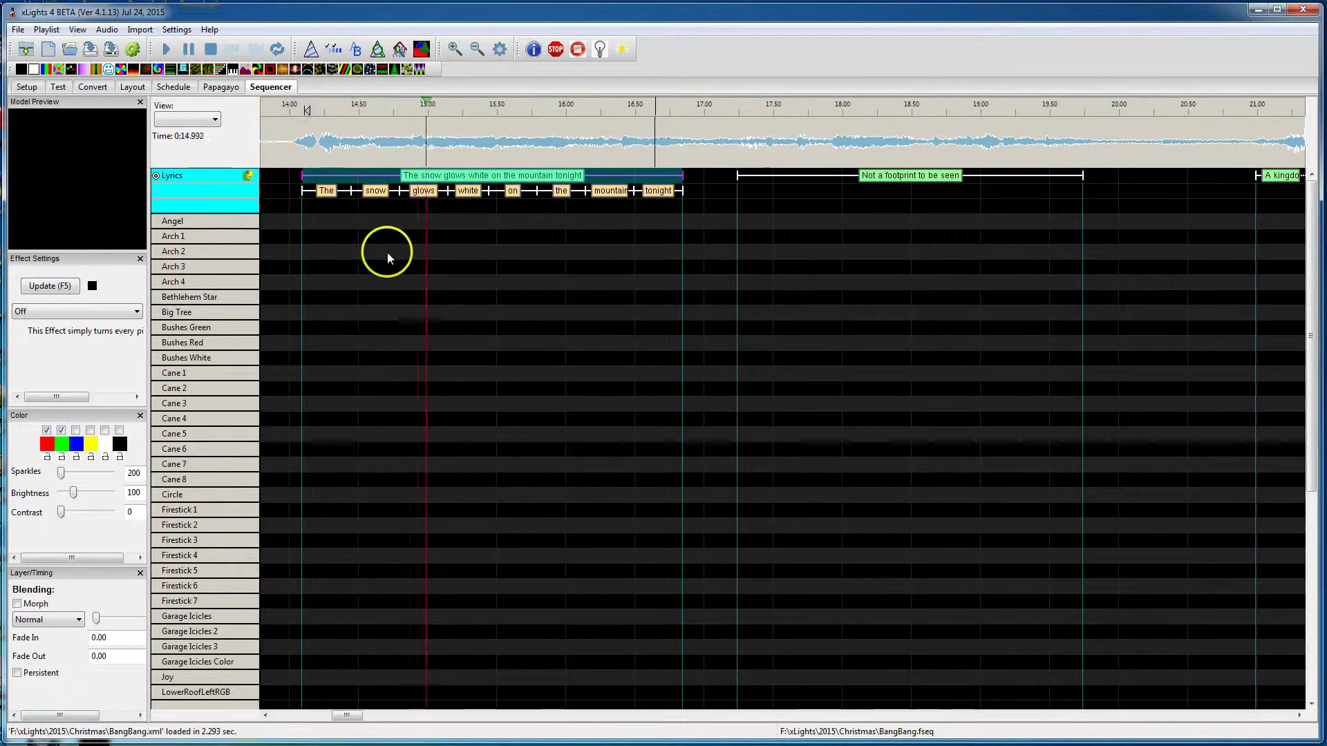
{"action": "left_click", "coordinate": [292, 109]}
{"action": "key", "text": "space"}
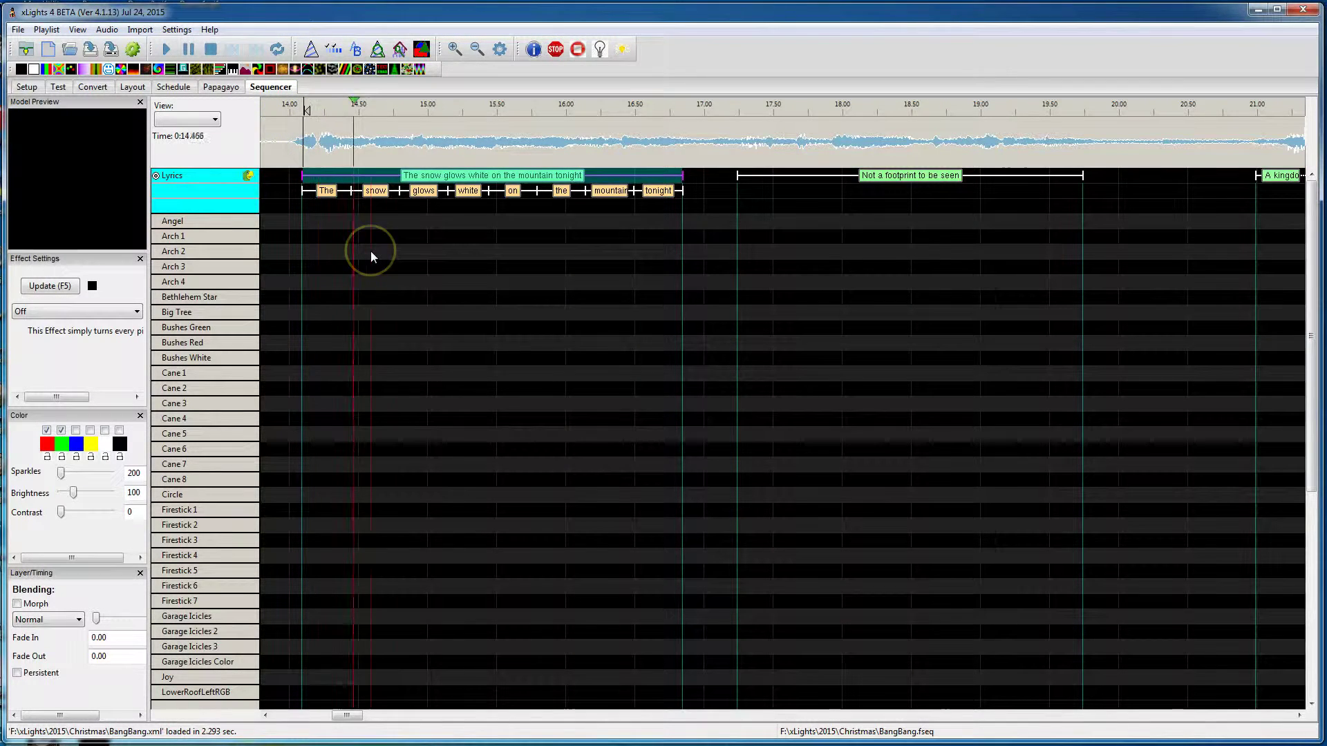
{"action": "key", "text": "space"}
{"action": "left_click_drag", "start_coordinate": [304, 193], "coordinate": [281, 174]}
{"action": "key", "text": "space"}
{"action": "left_click", "coordinate": [409, 267]}
{"action": "left_click", "coordinate": [347, 245]}
{"action": "key", "text": "space"}
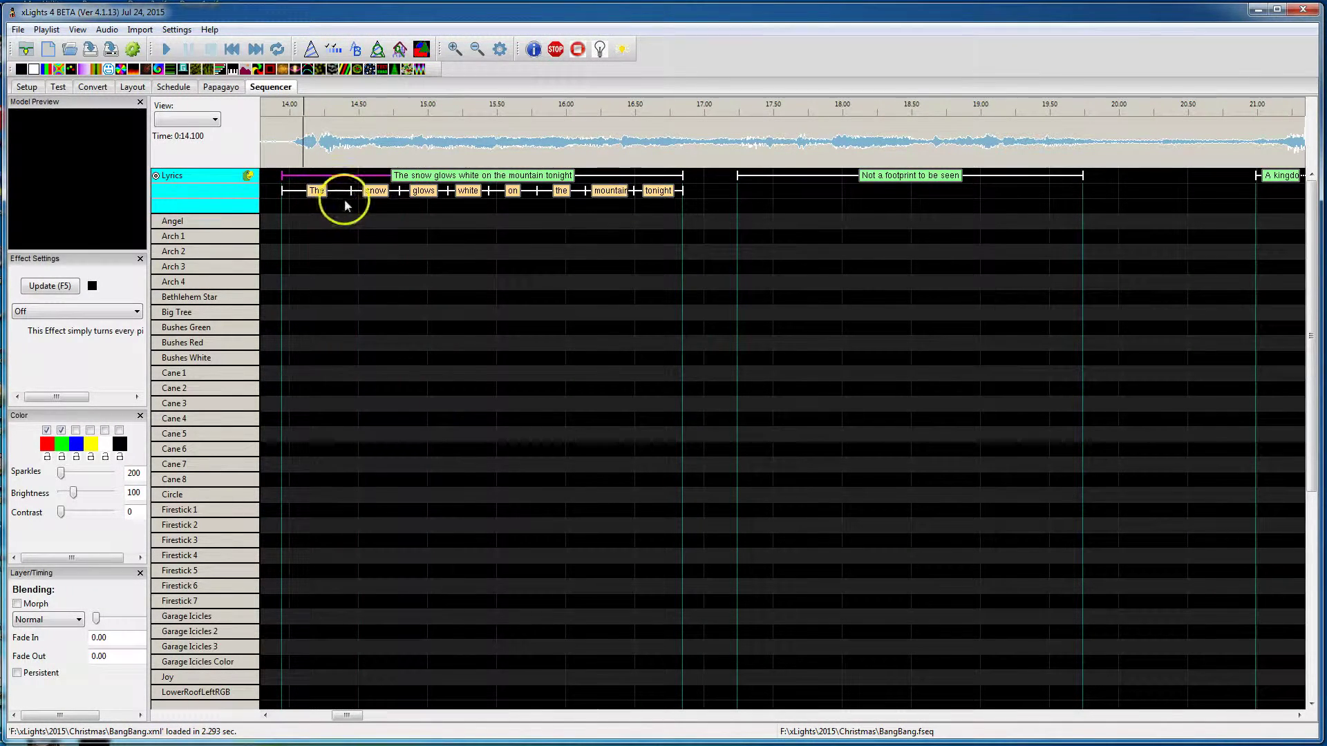
Set the boundary between "The" and "snow" to about 14.1 s and replay the phrase to check the word timing
{"action": "left_click_drag", "start_coordinate": [352, 192], "coordinate": [304, 193]}
{"action": "left_click", "coordinate": [397, 192]}
{"action": "left_click", "coordinate": [455, 48]}
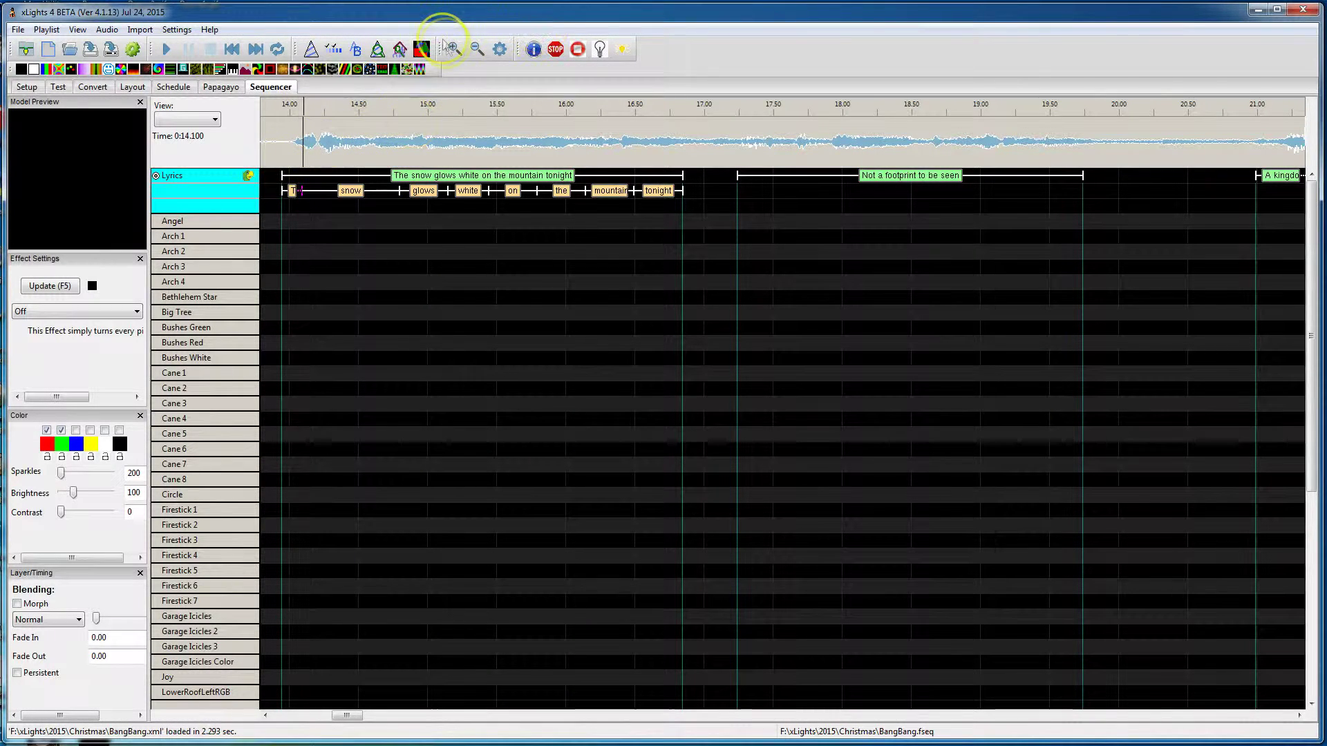
{"action": "left_click_drag", "start_coordinate": [338, 717], "coordinate": [339, 720]}
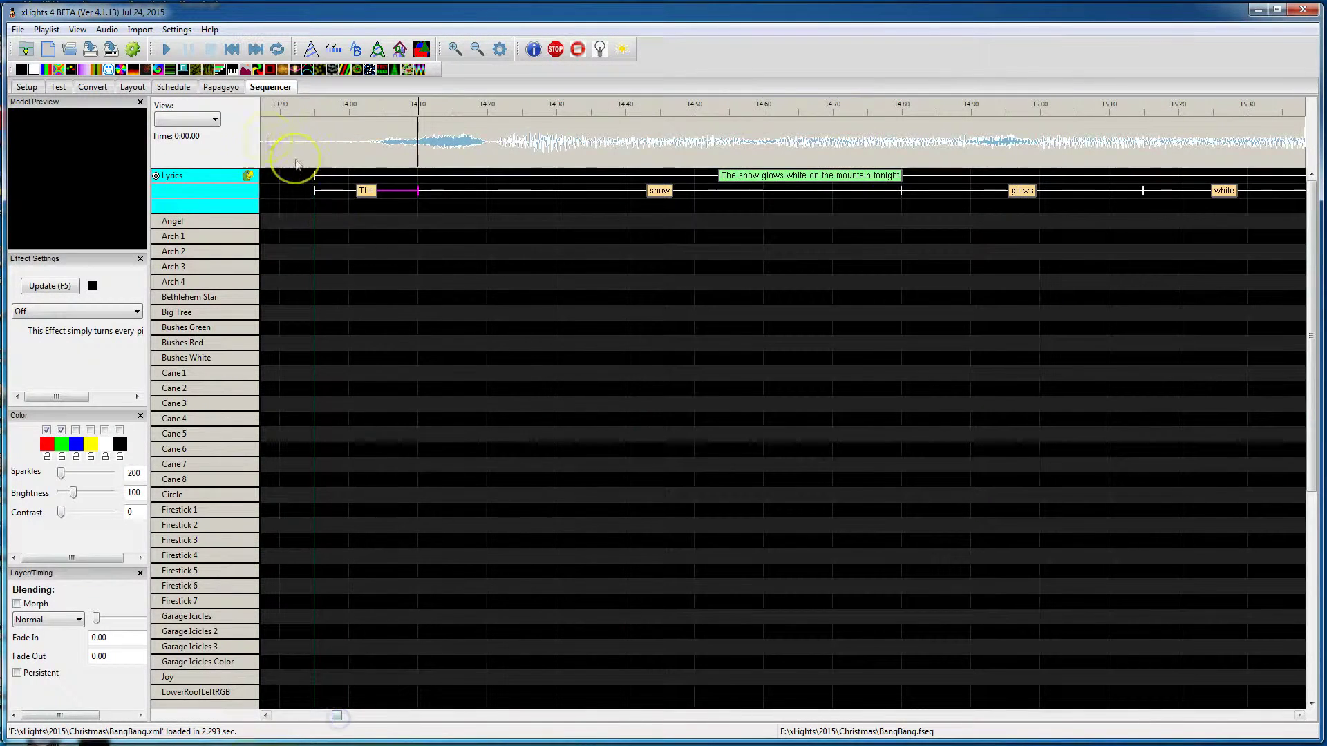
{"action": "left_click", "coordinate": [280, 137]}
{"action": "key", "text": "space"}
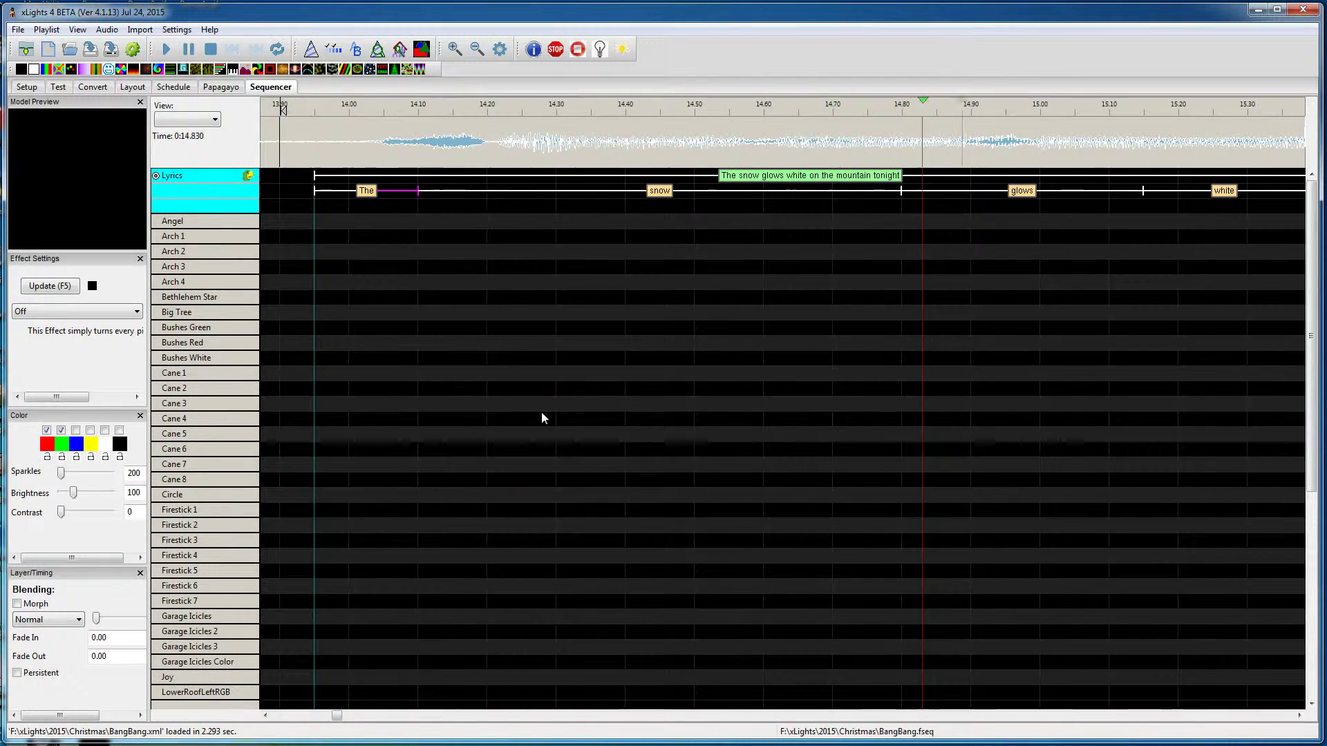
{"action": "key", "text": "space"}
{"action": "left_click", "coordinate": [477, 49]}
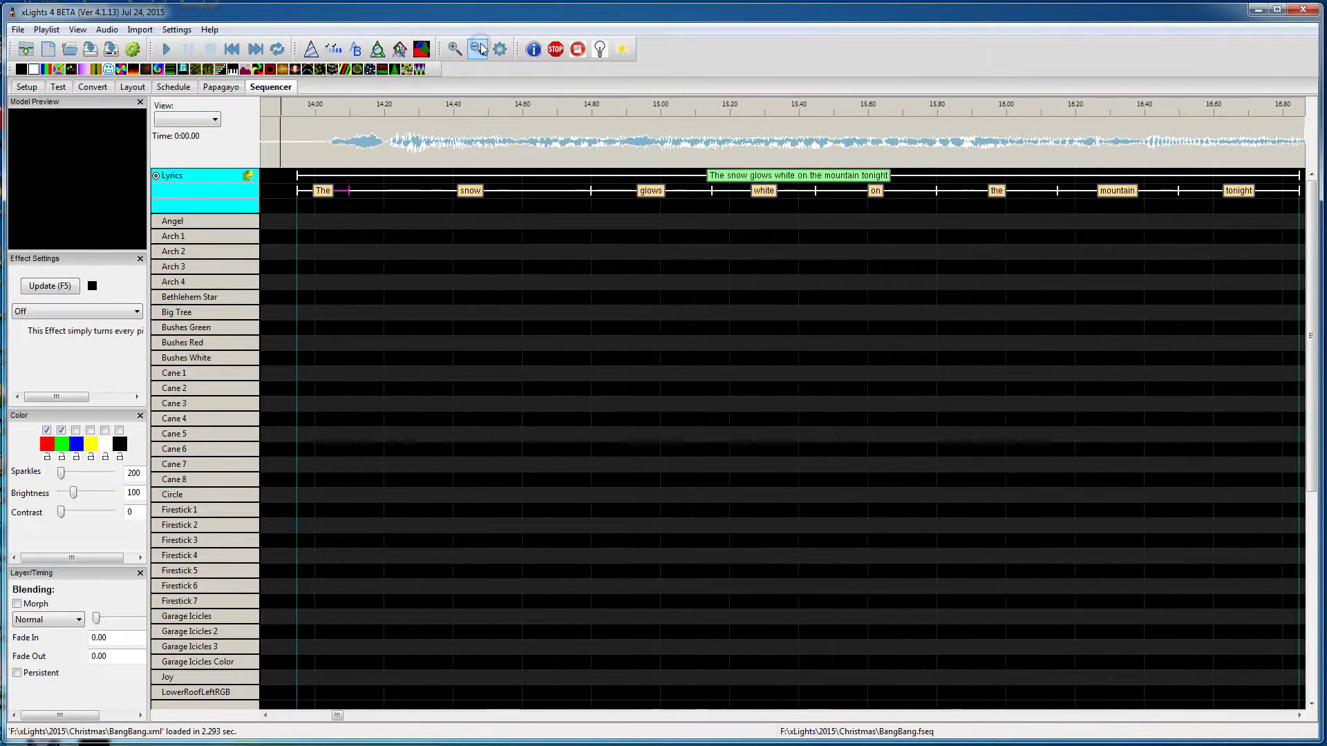
{"action": "key", "text": "space"}
{"action": "key", "text": "space"}
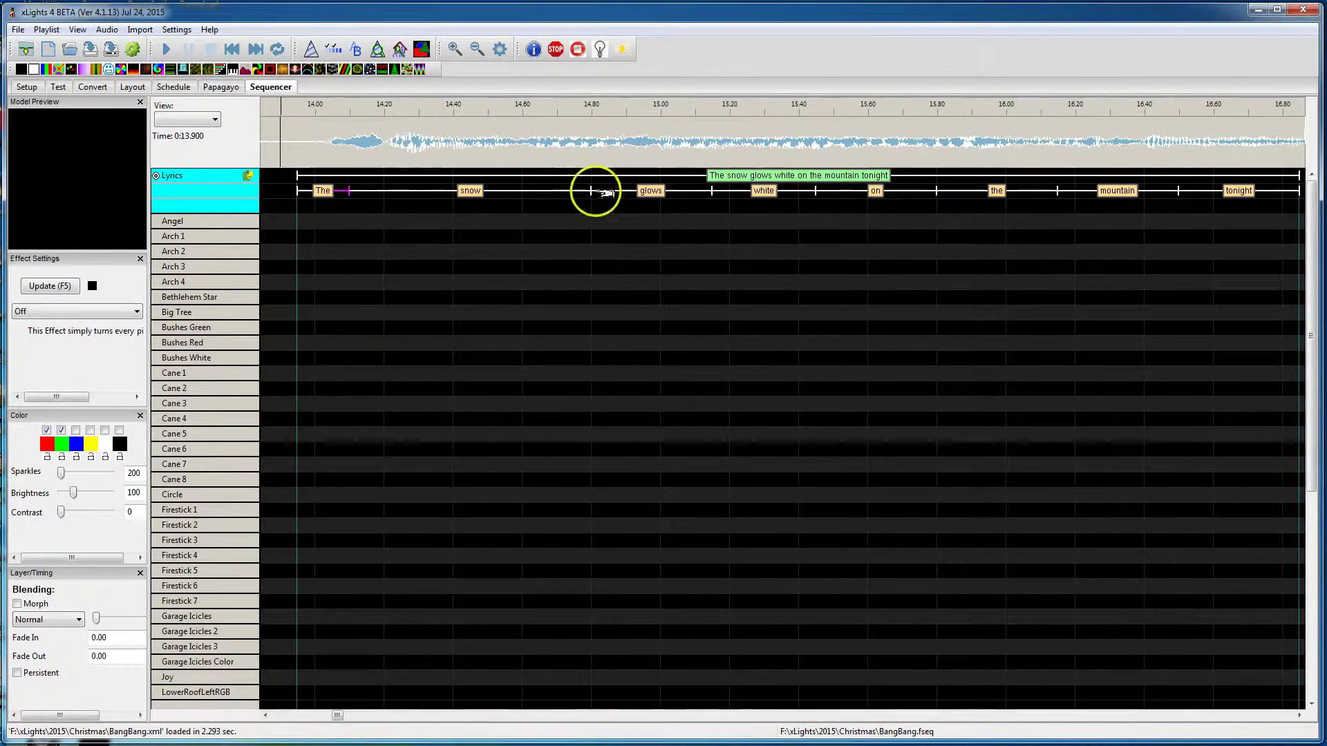
Set the boundary between "snow" and "glows" to about 14.45 s and the one between "glows" and "white" to about 14.8 s, checking the audio
{"action": "left_click_drag", "start_coordinate": [584, 191], "coordinate": [452, 192]}
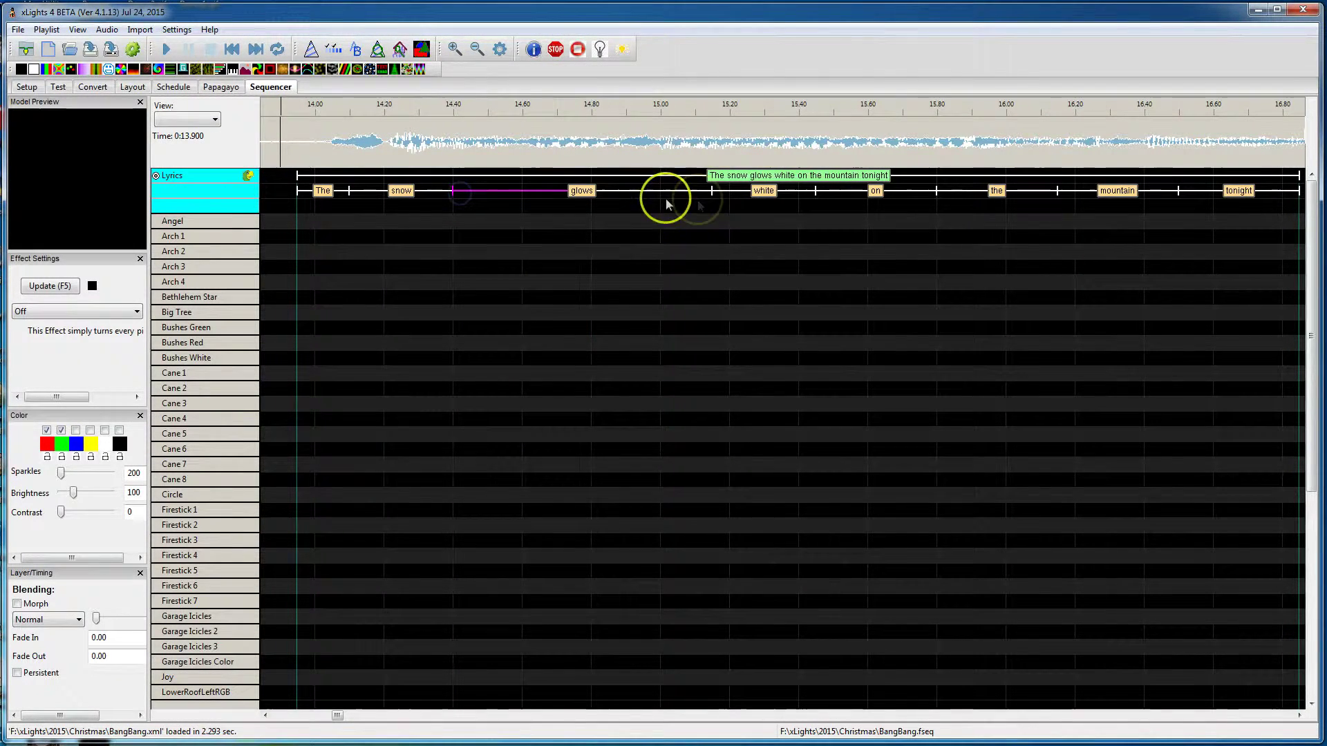
{"action": "left_click_drag", "start_coordinate": [712, 193], "coordinate": [556, 196]}
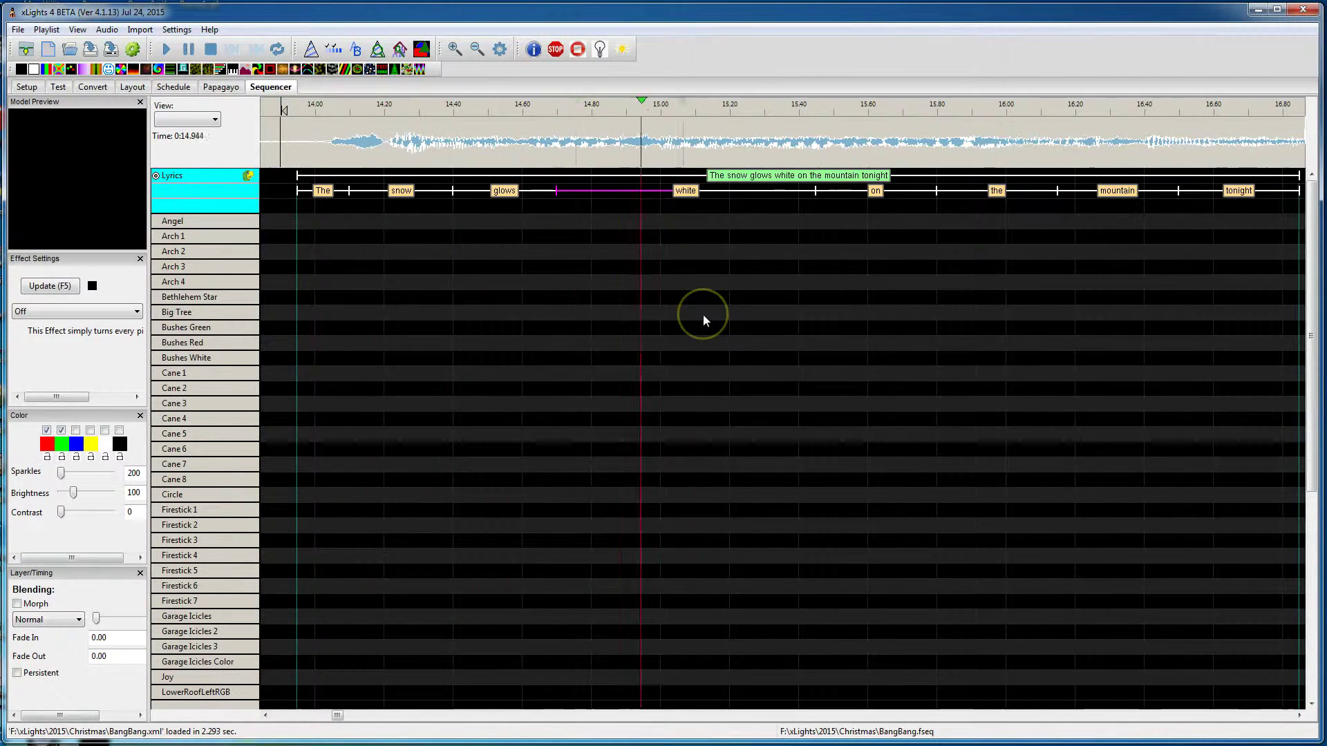
{"action": "key", "text": "space"}
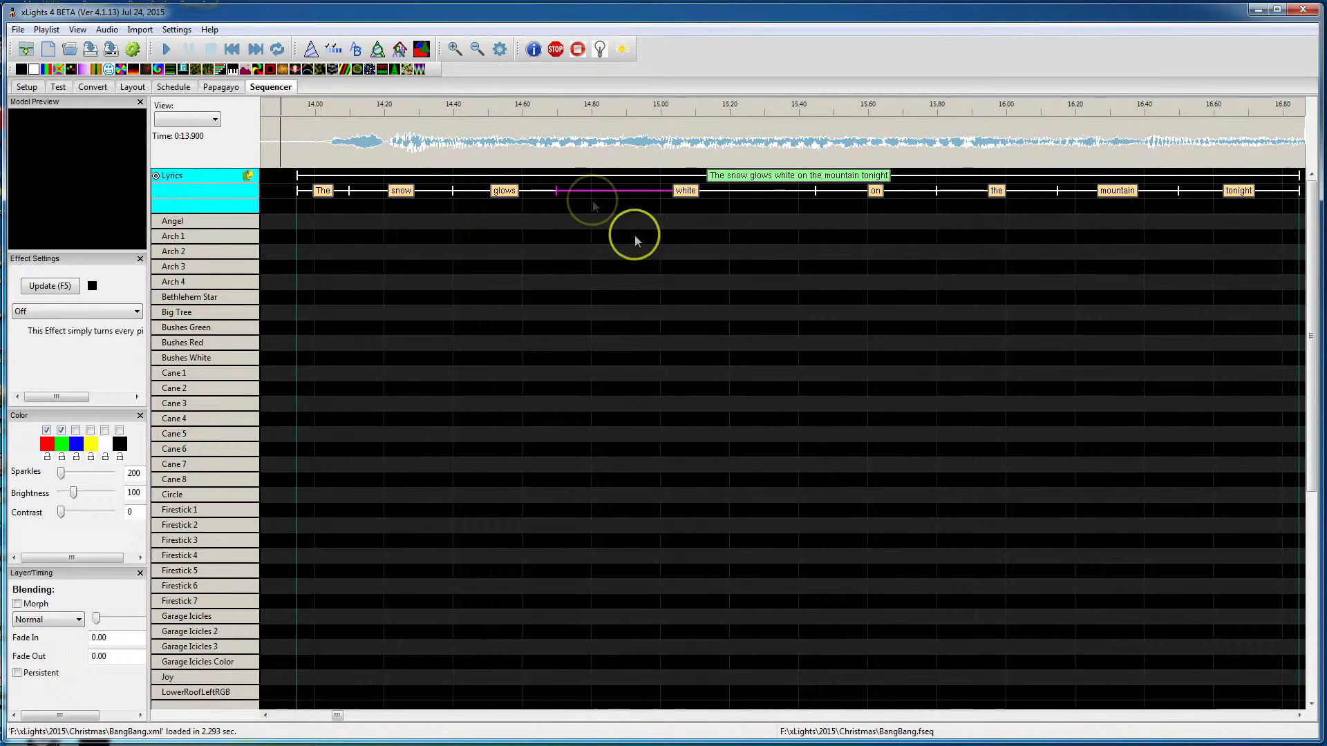
{"action": "left_click_drag", "start_coordinate": [555, 192], "coordinate": [591, 192]}
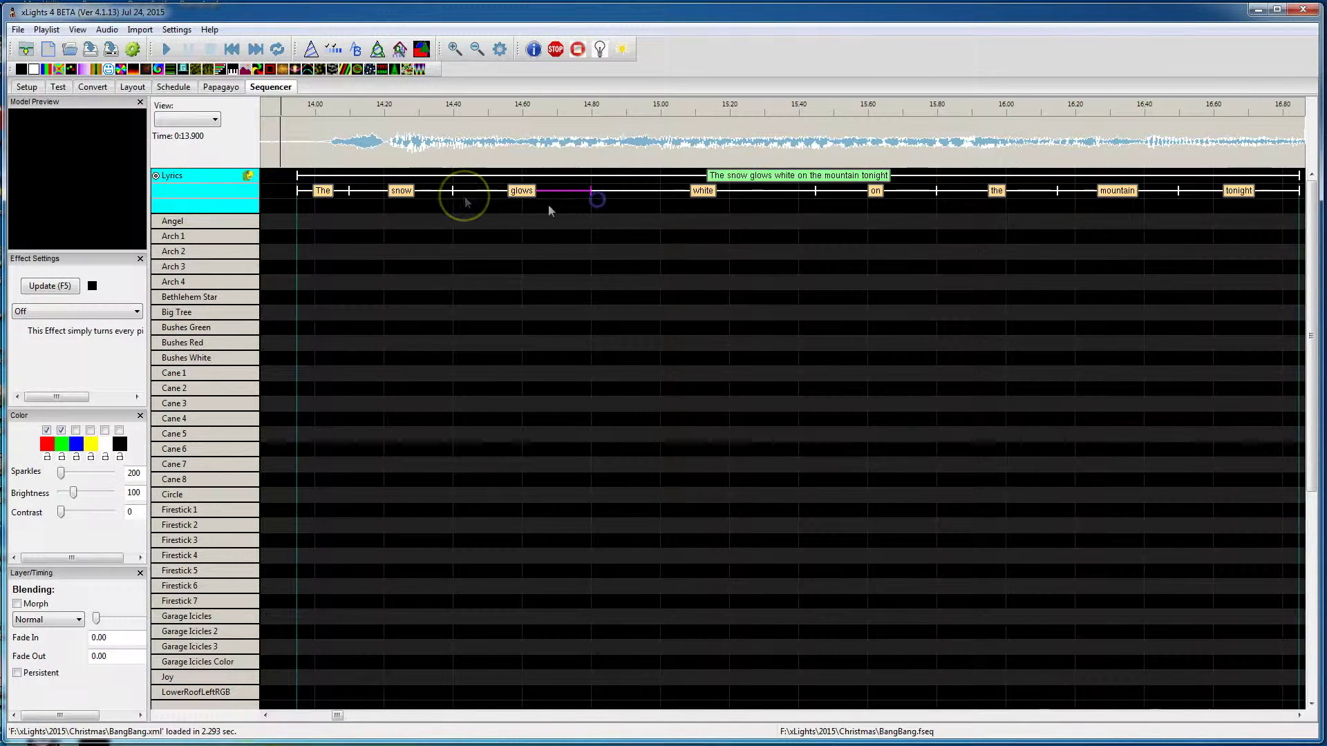
{"action": "key", "text": "space"}
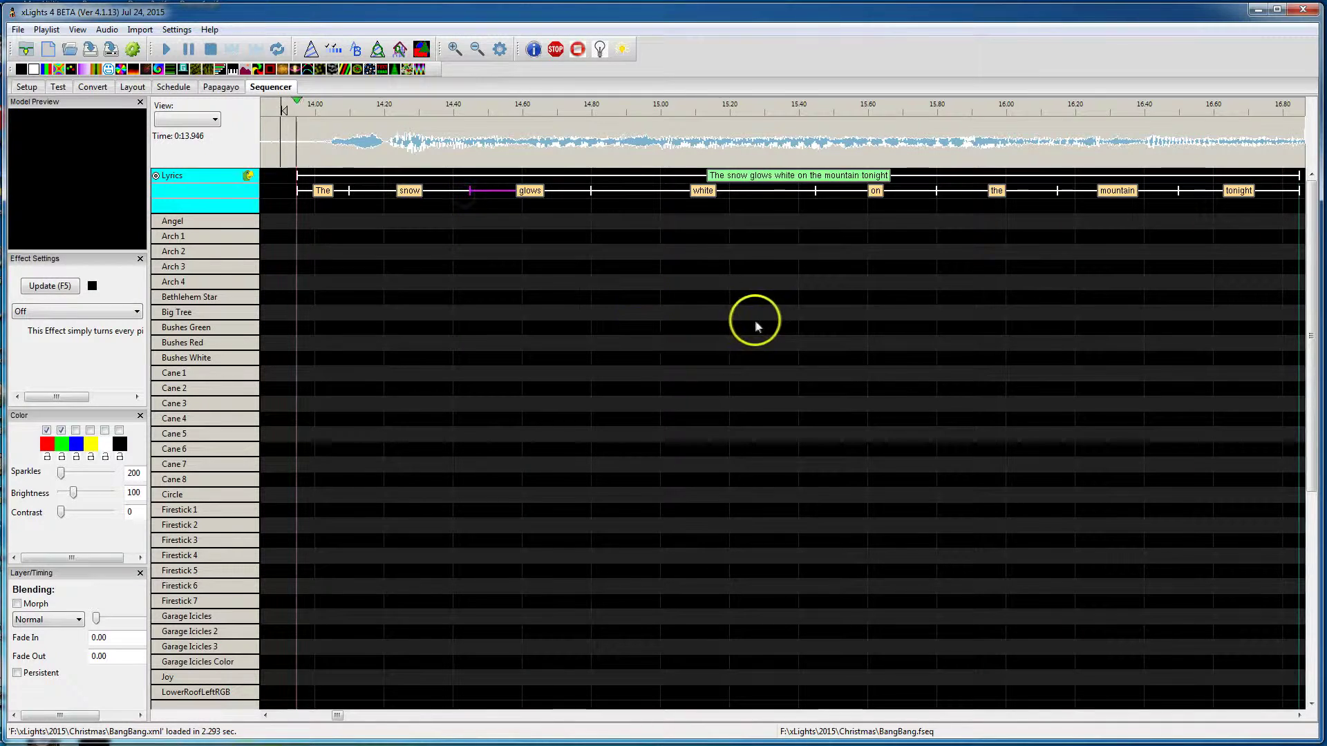
{"action": "key", "text": "space"}
{"action": "key", "text": "space"}
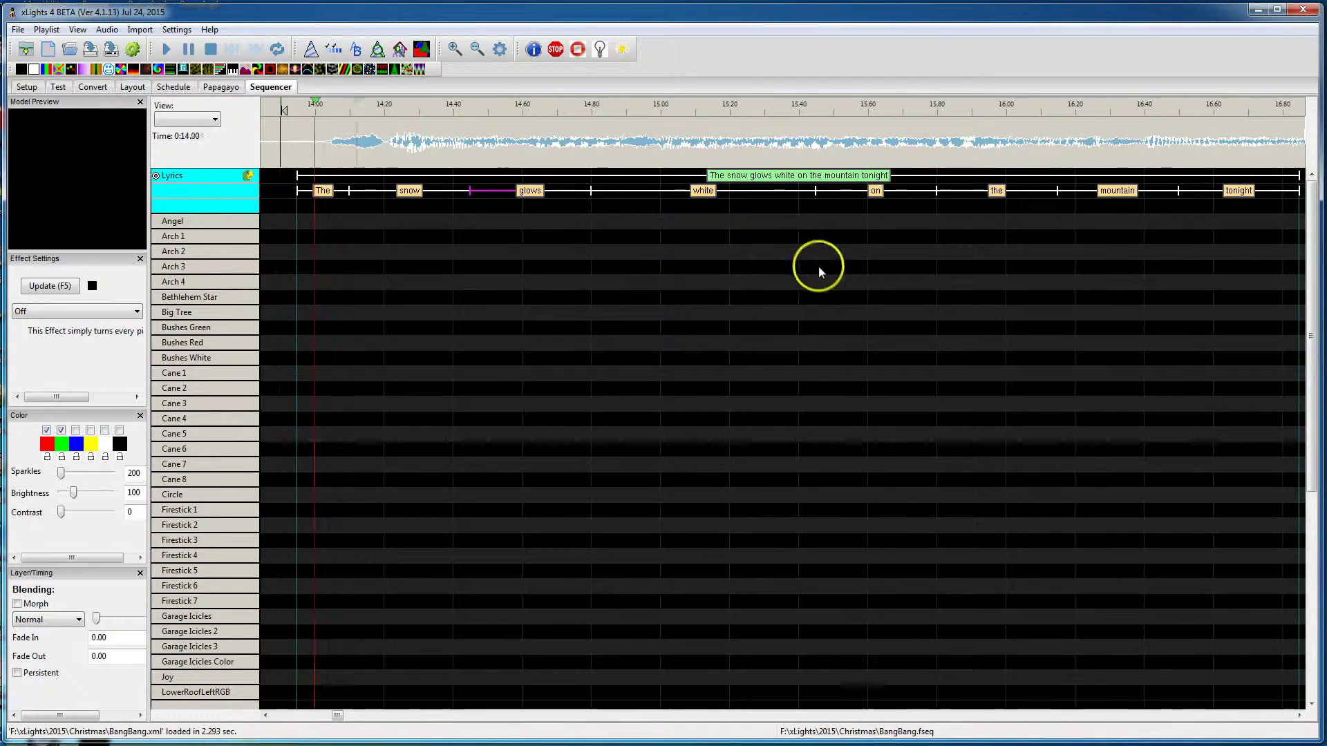
{"action": "key", "text": "space"}
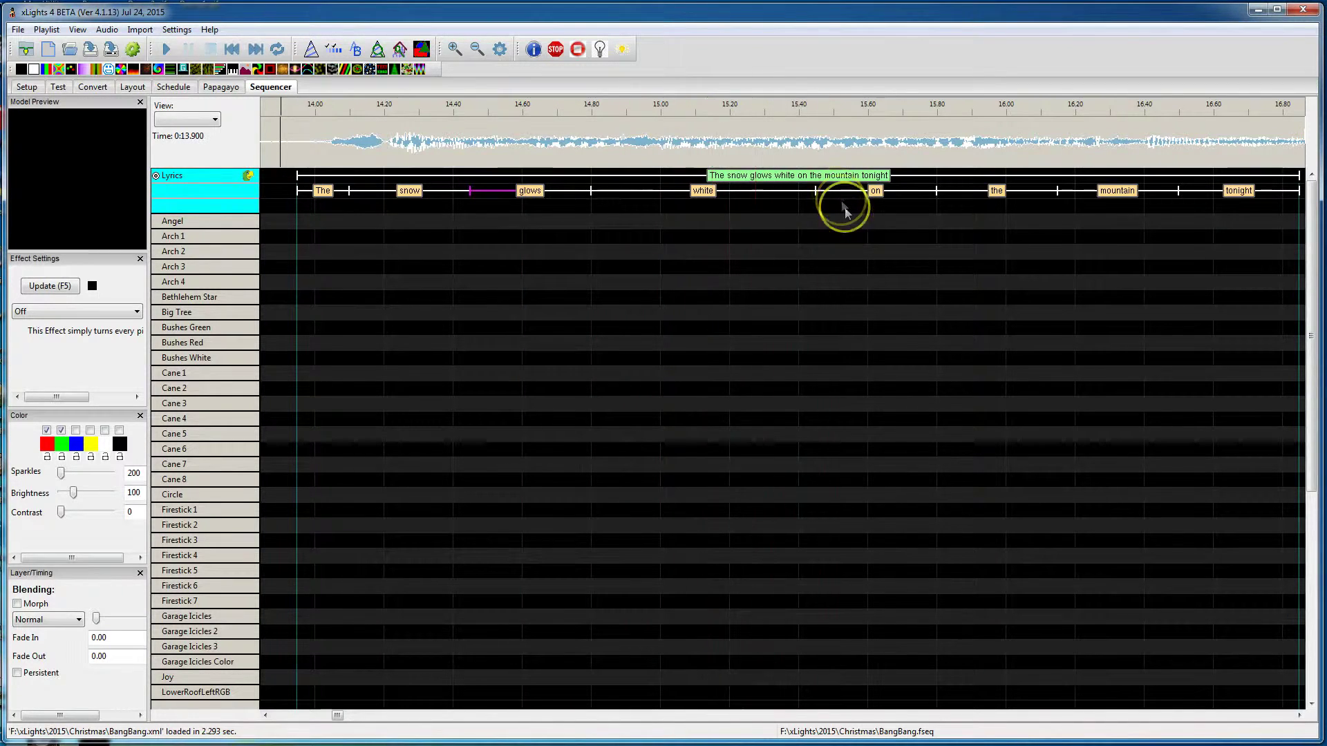
Set the end of "white" to about 15.35 s and the end of "on" to about 15.55 s, checking them against playback
{"action": "left_click_drag", "start_coordinate": [815, 191], "coordinate": [739, 191]}
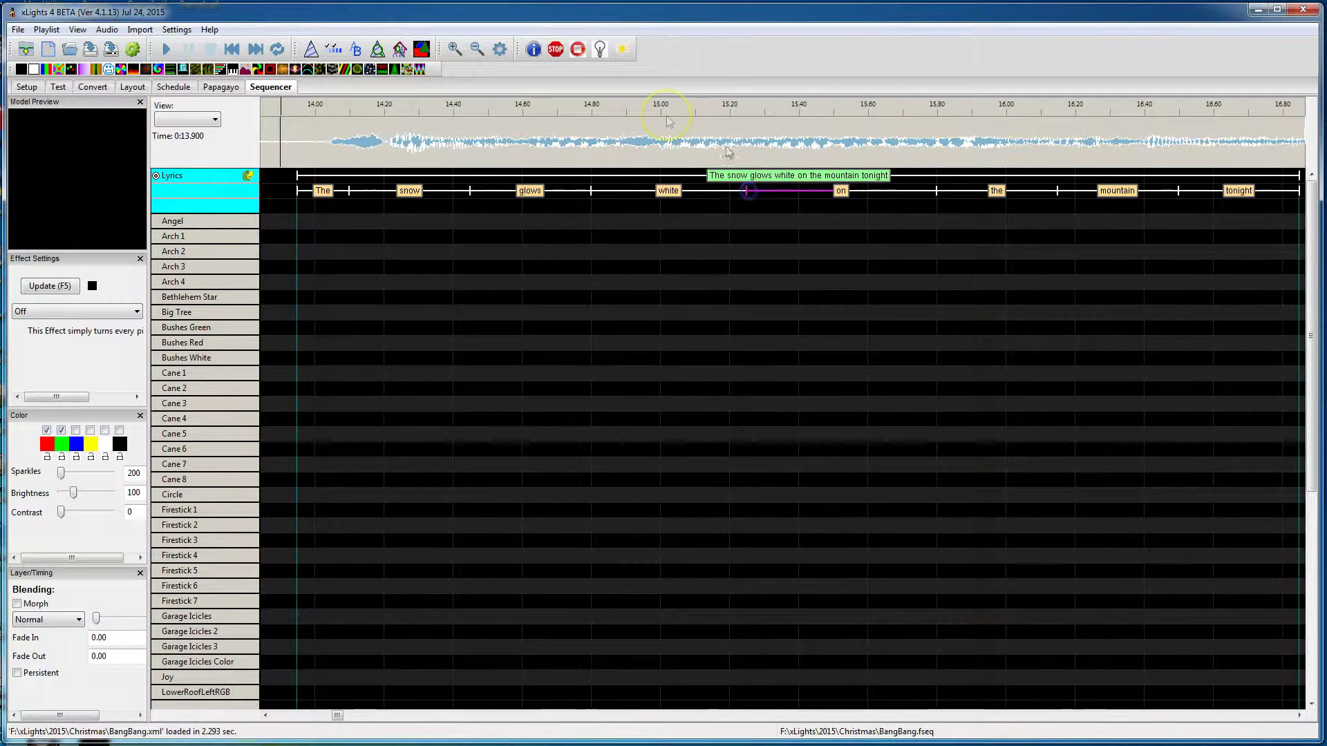
{"action": "key", "text": "space"}
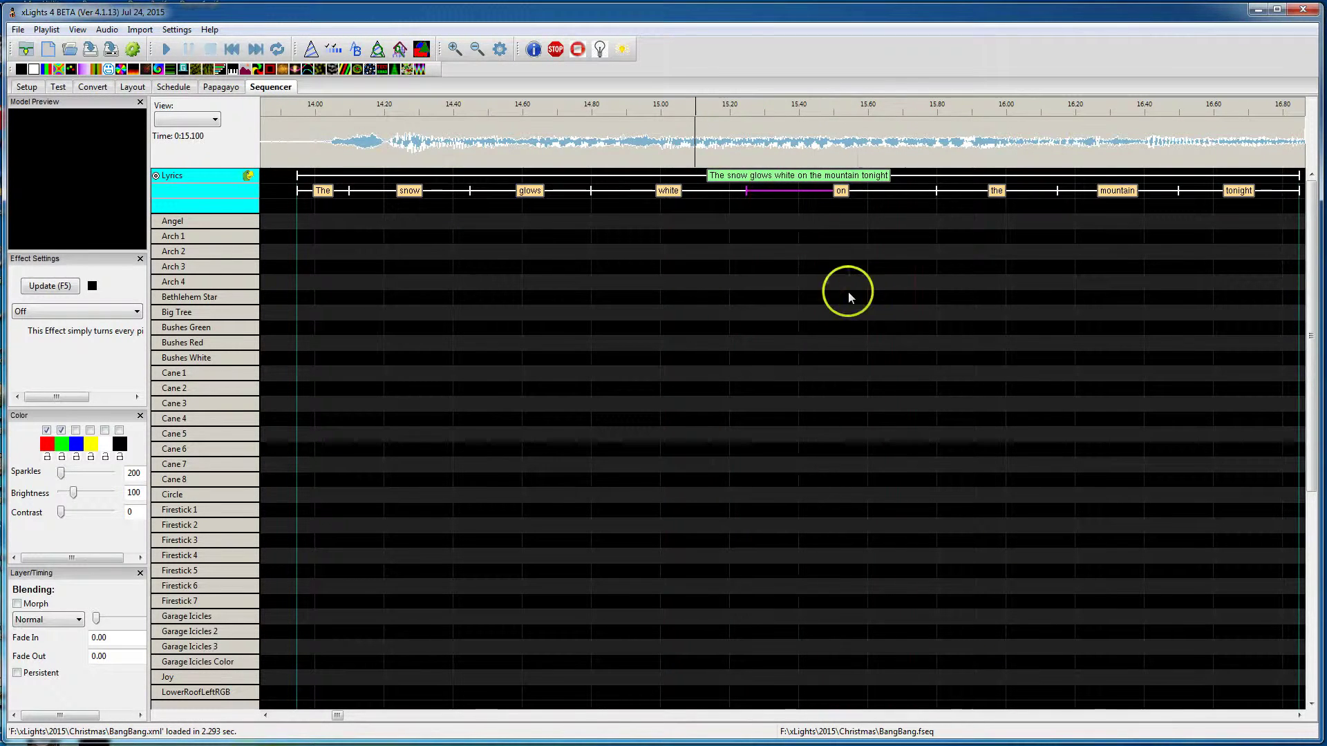
{"action": "left_click_drag", "start_coordinate": [745, 192], "coordinate": [774, 196]}
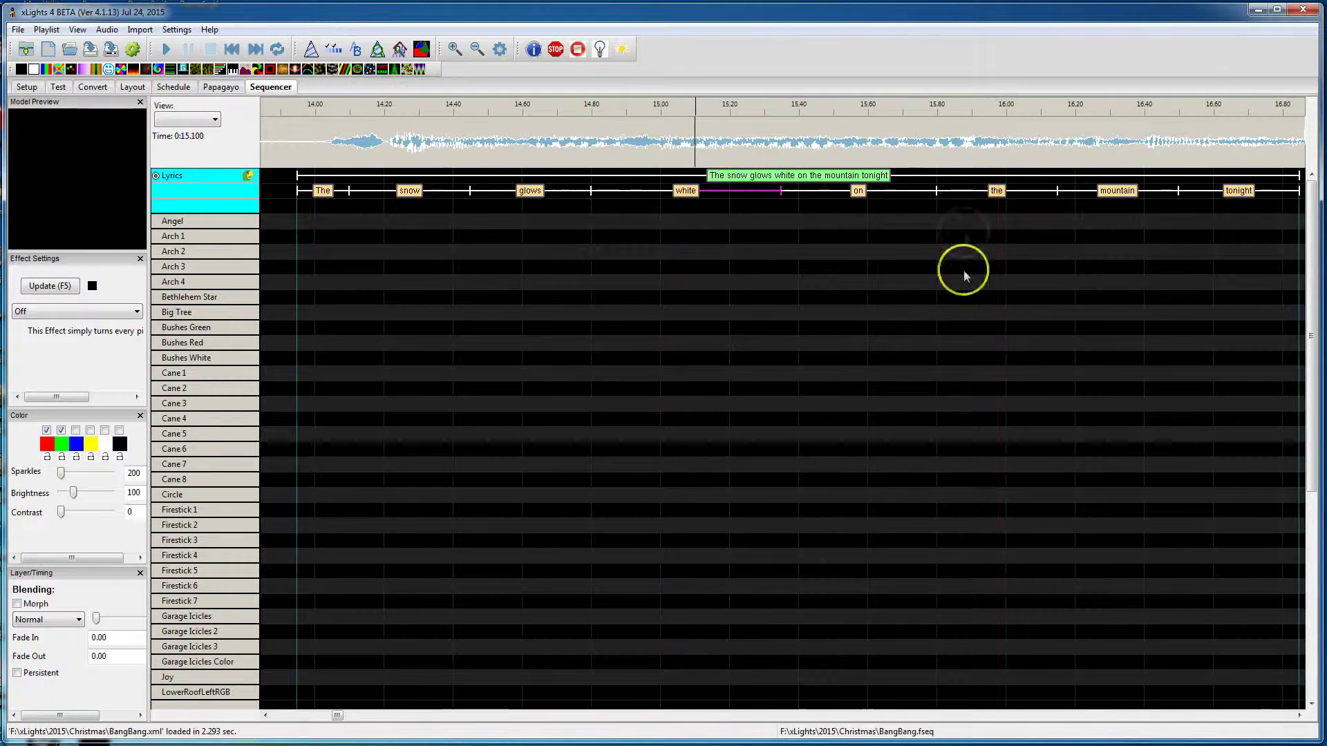
{"action": "left_click_drag", "start_coordinate": [934, 193], "coordinate": [885, 195]}
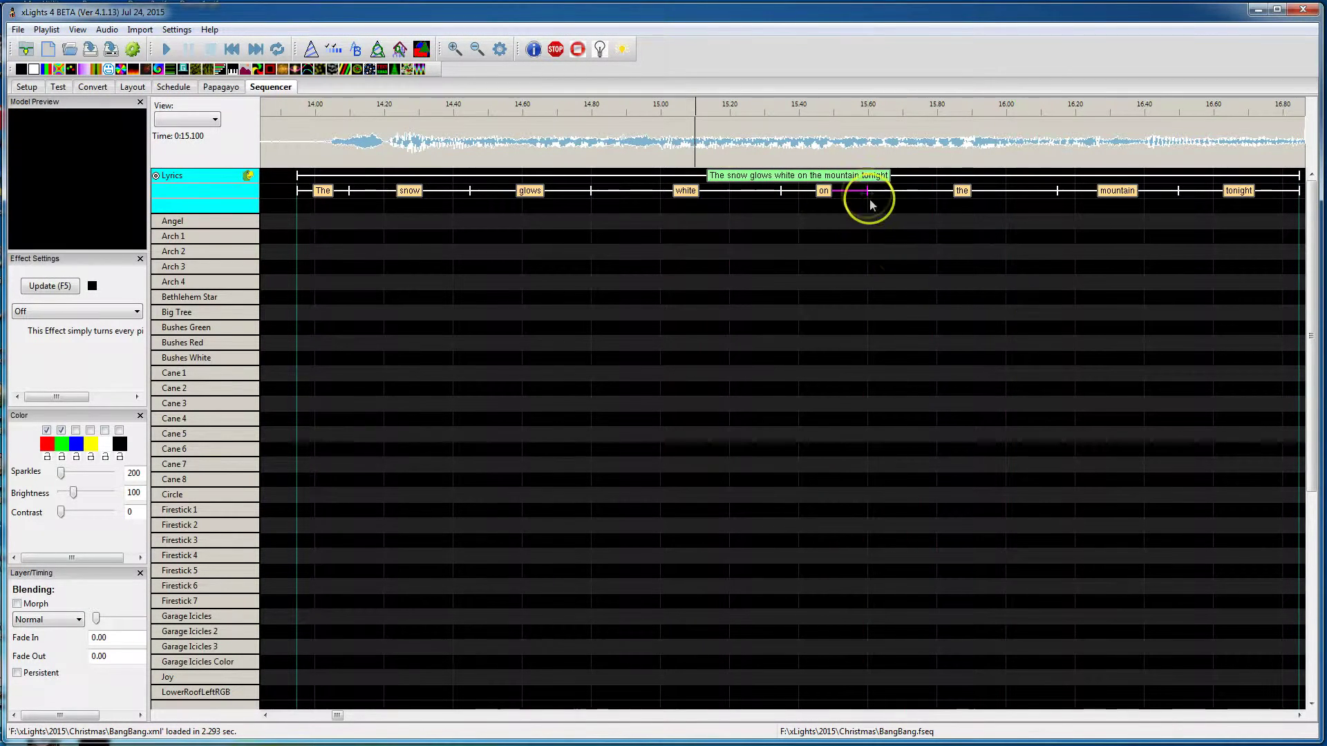
{"action": "left_click_drag", "start_coordinate": [858, 195], "coordinate": [850, 195]}
{"action": "left_click", "coordinate": [1002, 232]}
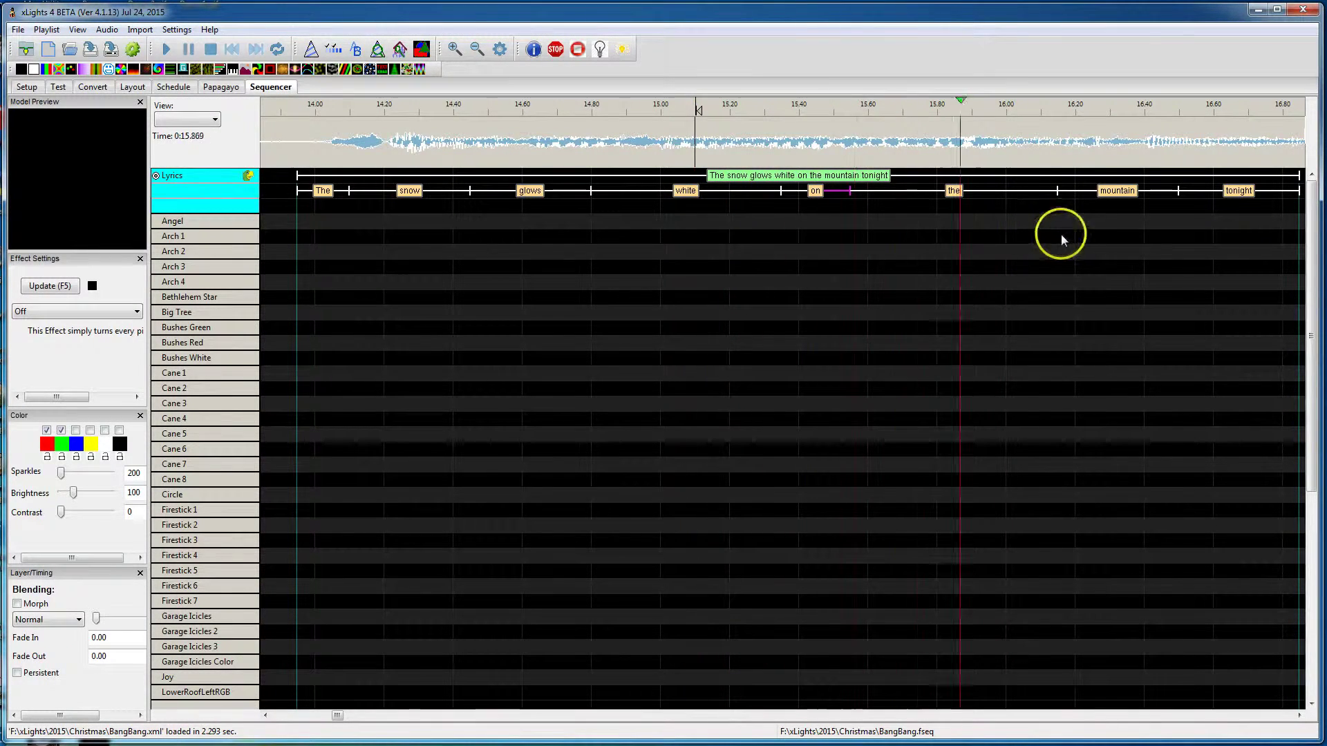
Set the end of "the" to about 15.8 s and the end of "mountain" to about 16.25 s, checking them against playback
{"action": "left_click_drag", "start_coordinate": [1056, 191], "coordinate": [936, 191]}
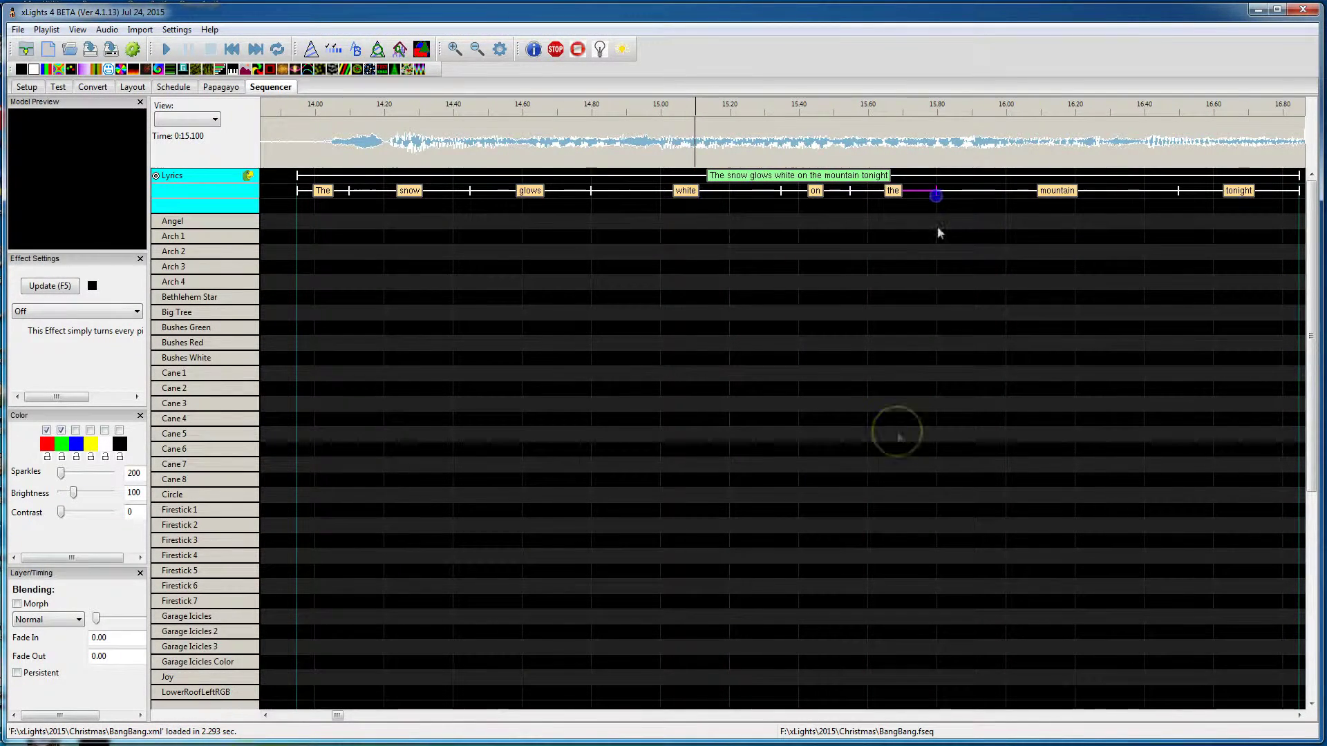
{"action": "left_click_drag", "start_coordinate": [344, 717], "coordinate": [350, 717]}
{"action": "left_click", "coordinate": [407, 193]}
{"action": "left_click", "coordinate": [360, 150]}
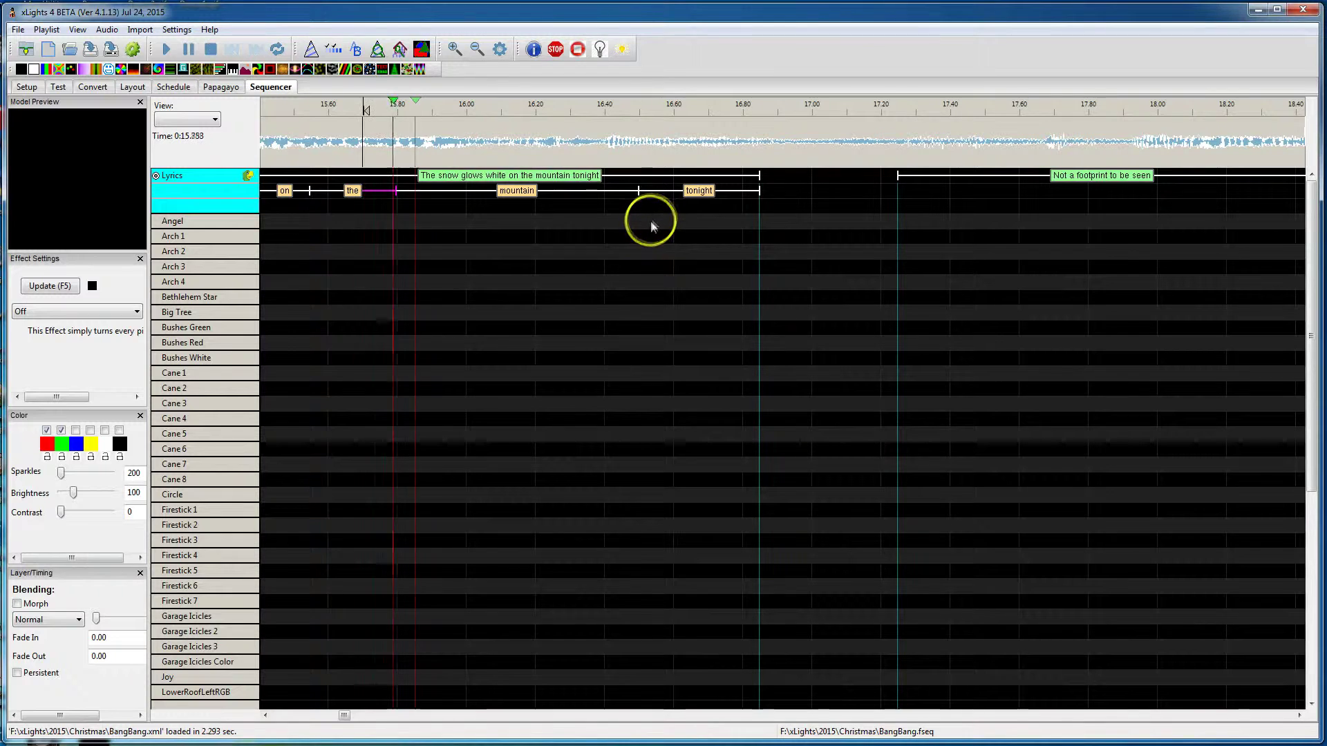
{"action": "left_click_drag", "start_coordinate": [642, 195], "coordinate": [579, 194]}
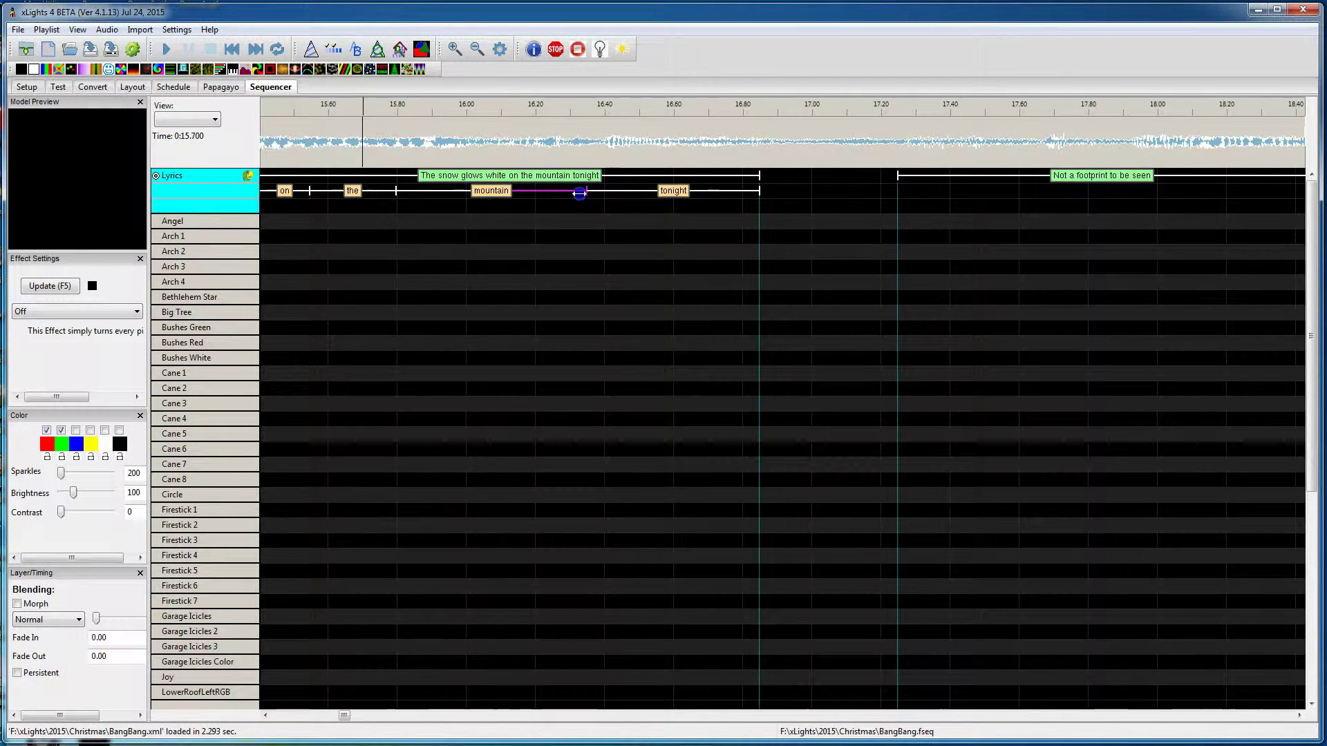
{"action": "key", "text": "space"}
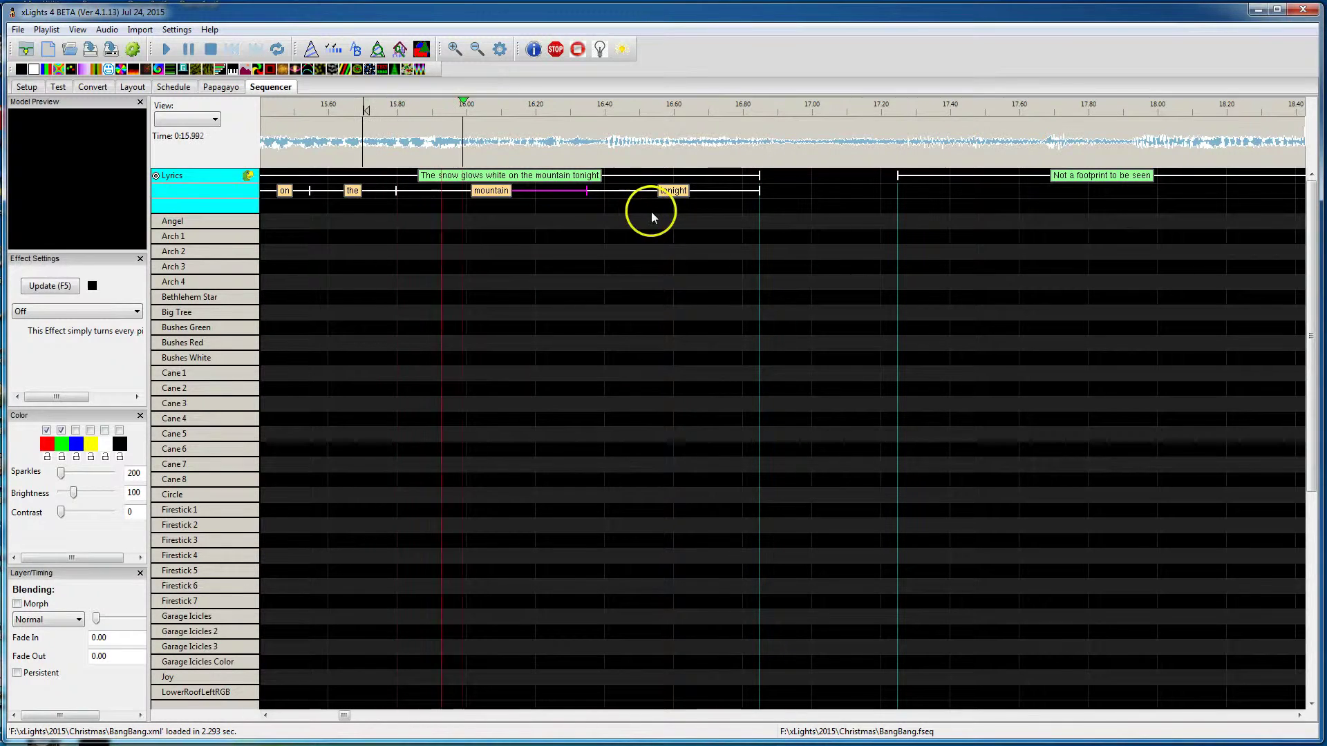
{"action": "left_click_drag", "start_coordinate": [587, 191], "coordinate": [552, 192]}
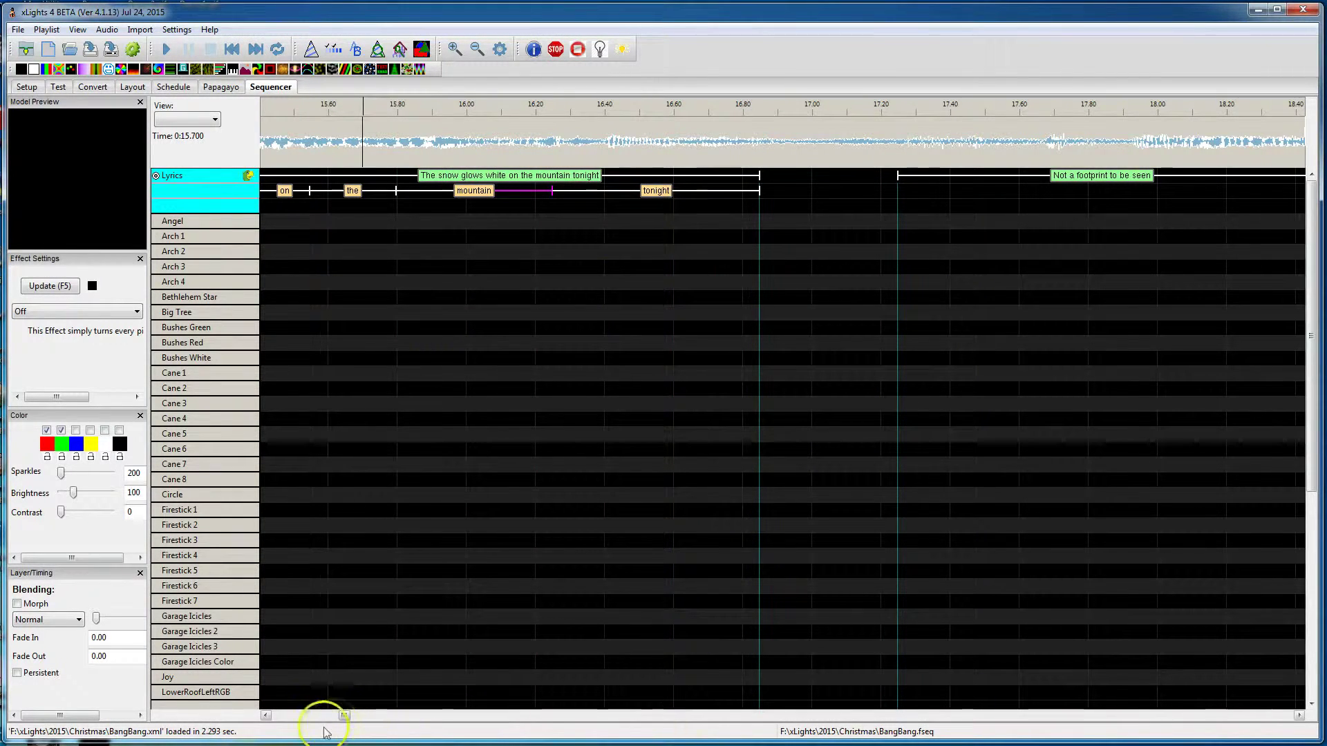
Select all words of "The snow glows white on the mountain tonight" and break them down into phonemes together
{"action": "left_click_drag", "start_coordinate": [344, 719], "coordinate": [339, 717]}
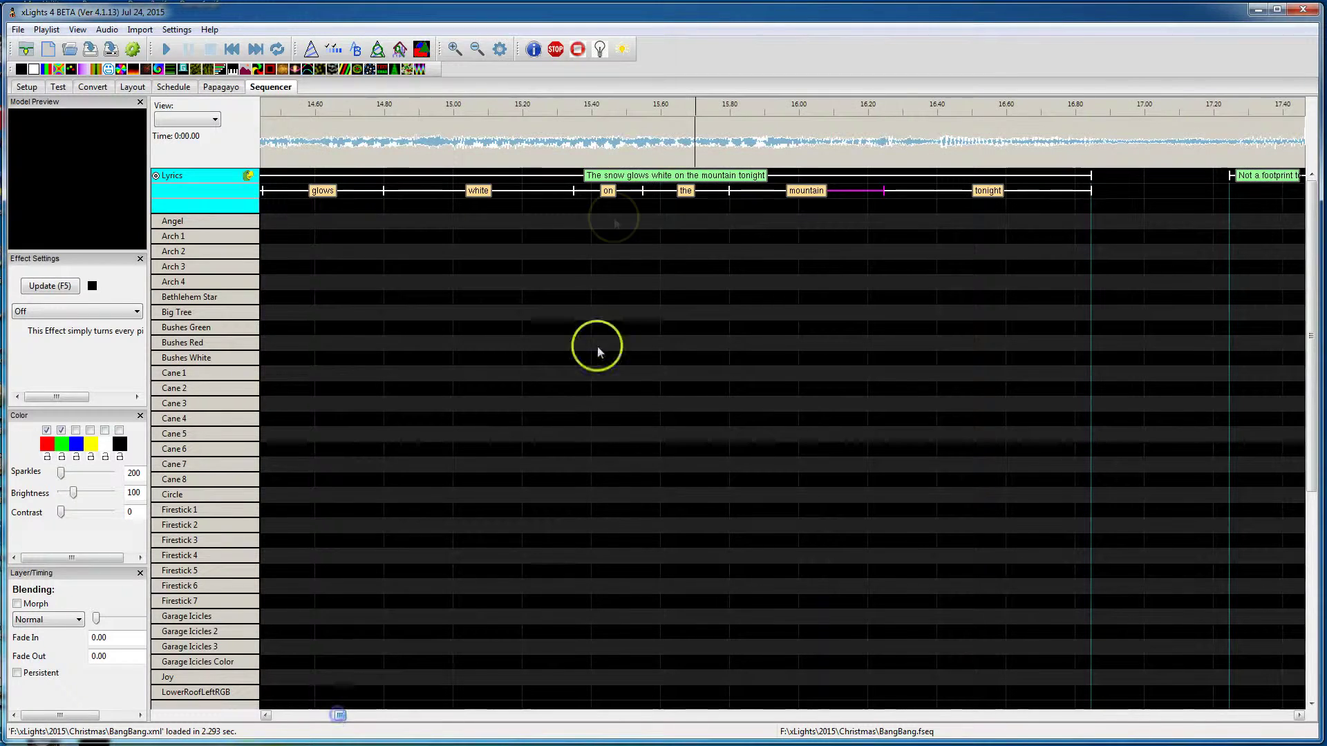
{"action": "left_click", "coordinate": [477, 49]}
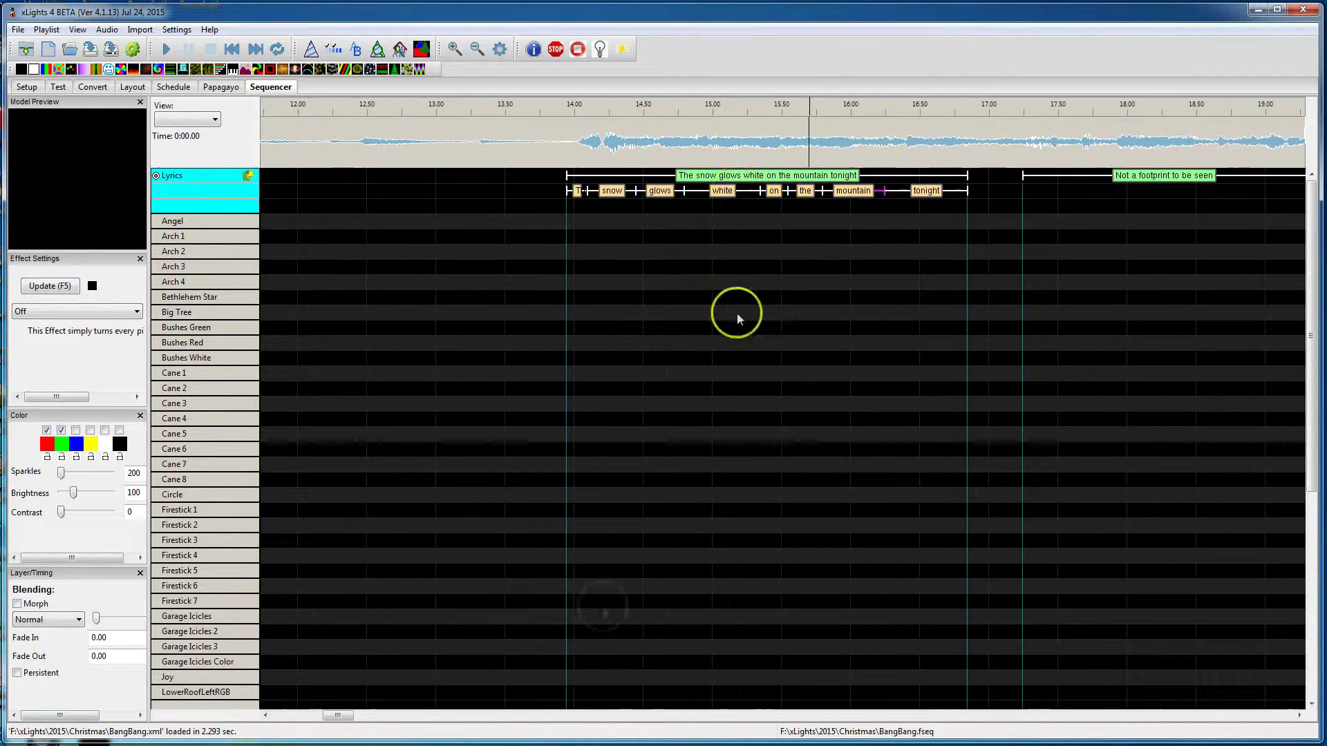
{"action": "left_click_drag", "start_coordinate": [341, 715], "coordinate": [346, 715]}
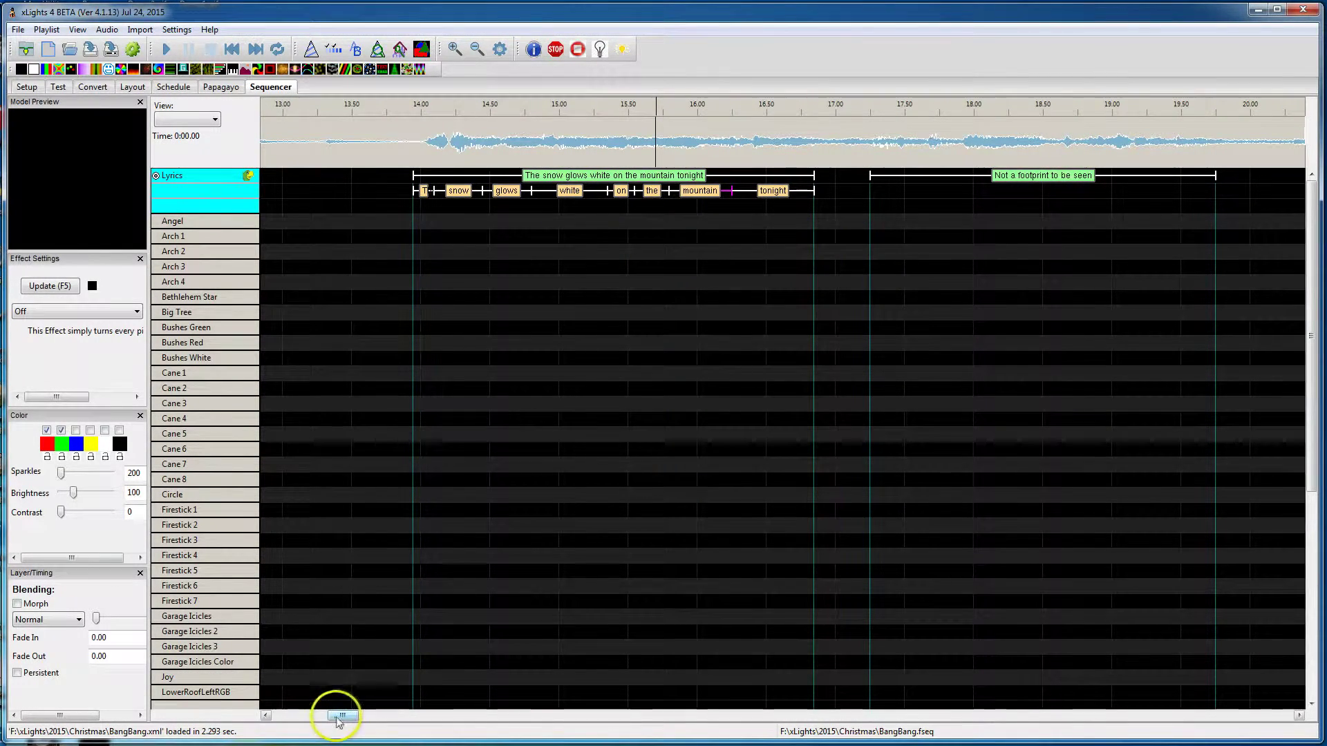
{"action": "left_click_drag", "start_coordinate": [342, 715], "coordinate": [346, 717]}
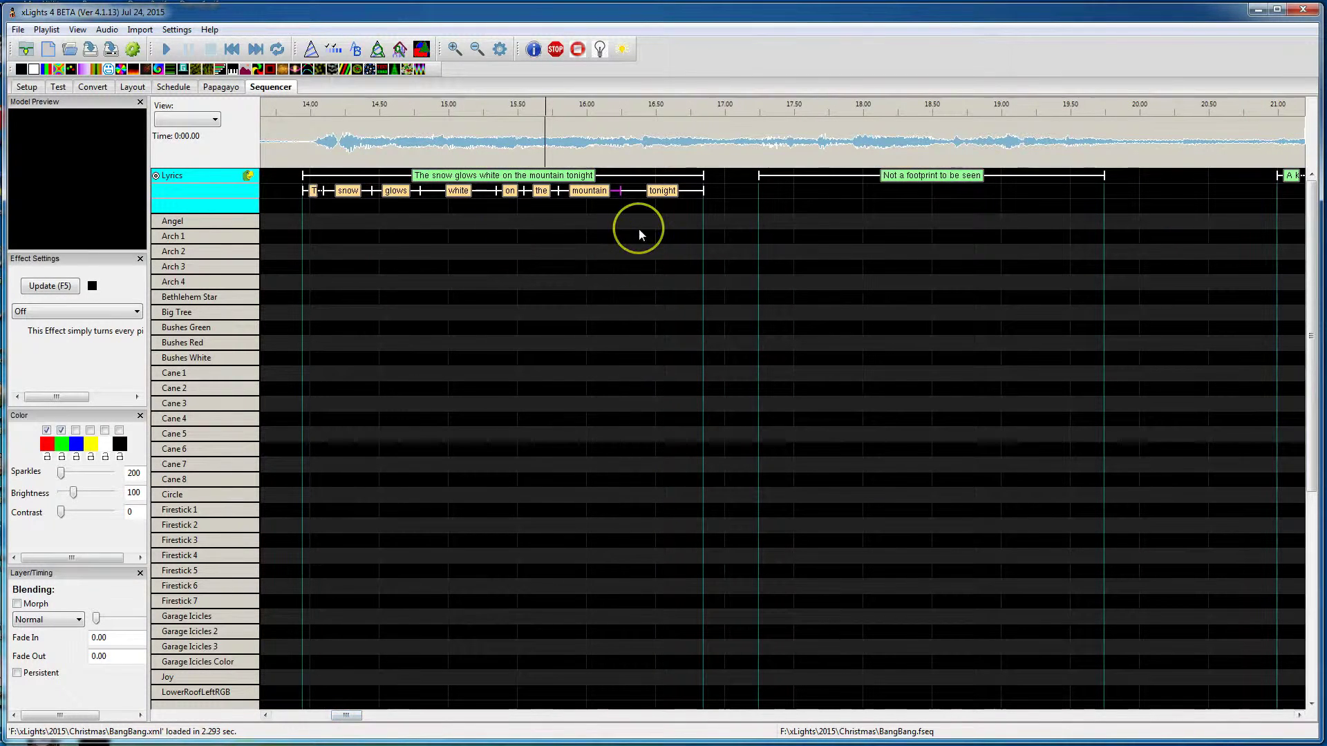
{"action": "left_click", "coordinate": [312, 201]}
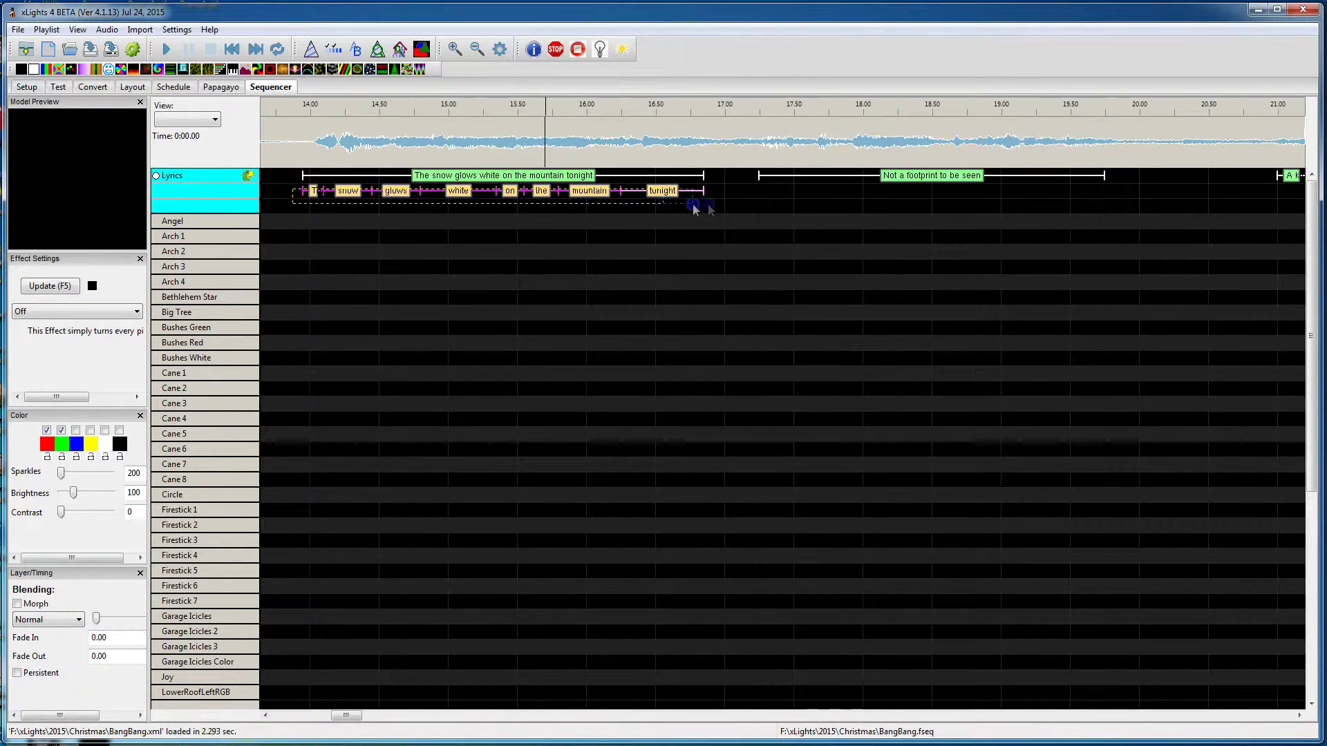
{"action": "left_click_drag", "start_coordinate": [722, 206], "coordinate": [722, 206]}
{"action": "left_click", "coordinate": [459, 192]}
{"action": "right_click", "coordinate": [462, 192]}
{"action": "left_click", "coordinate": [510, 217]}
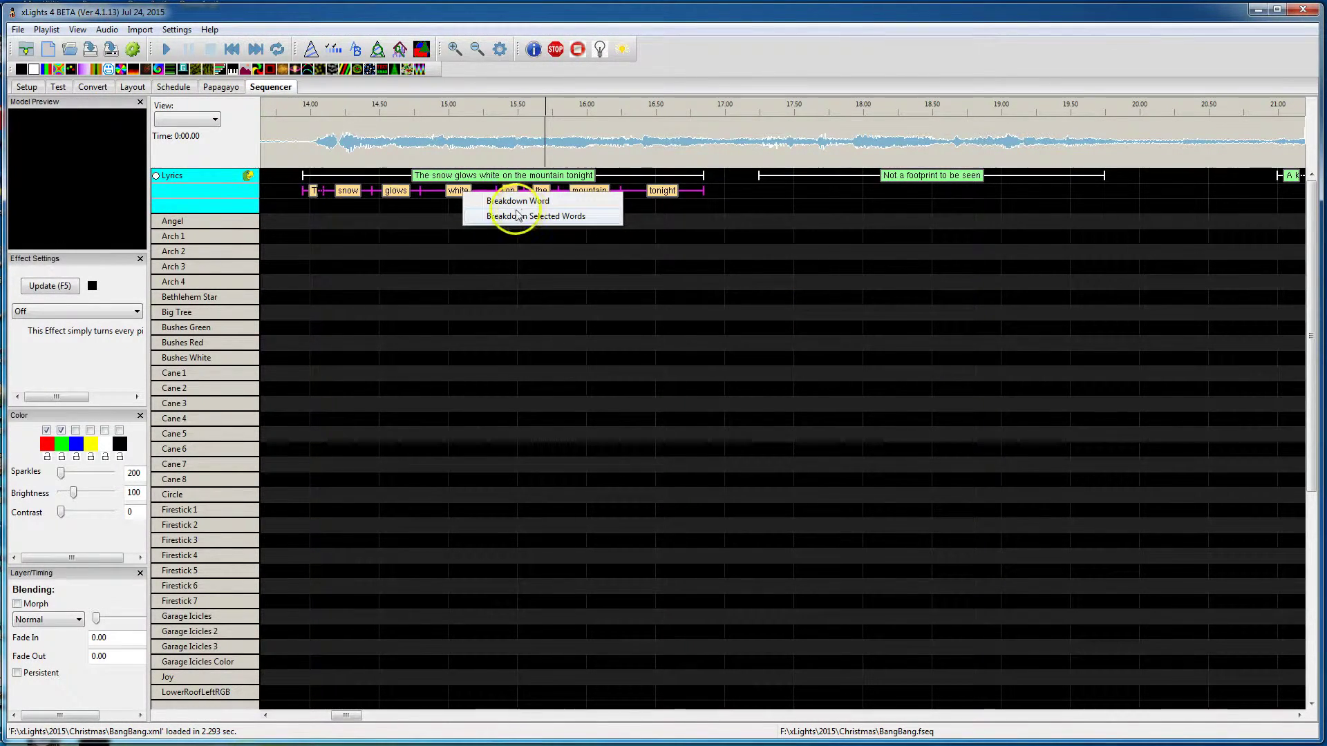
{"action": "left_click", "coordinate": [512, 216]}
{"action": "left_click", "coordinate": [343, 218]}
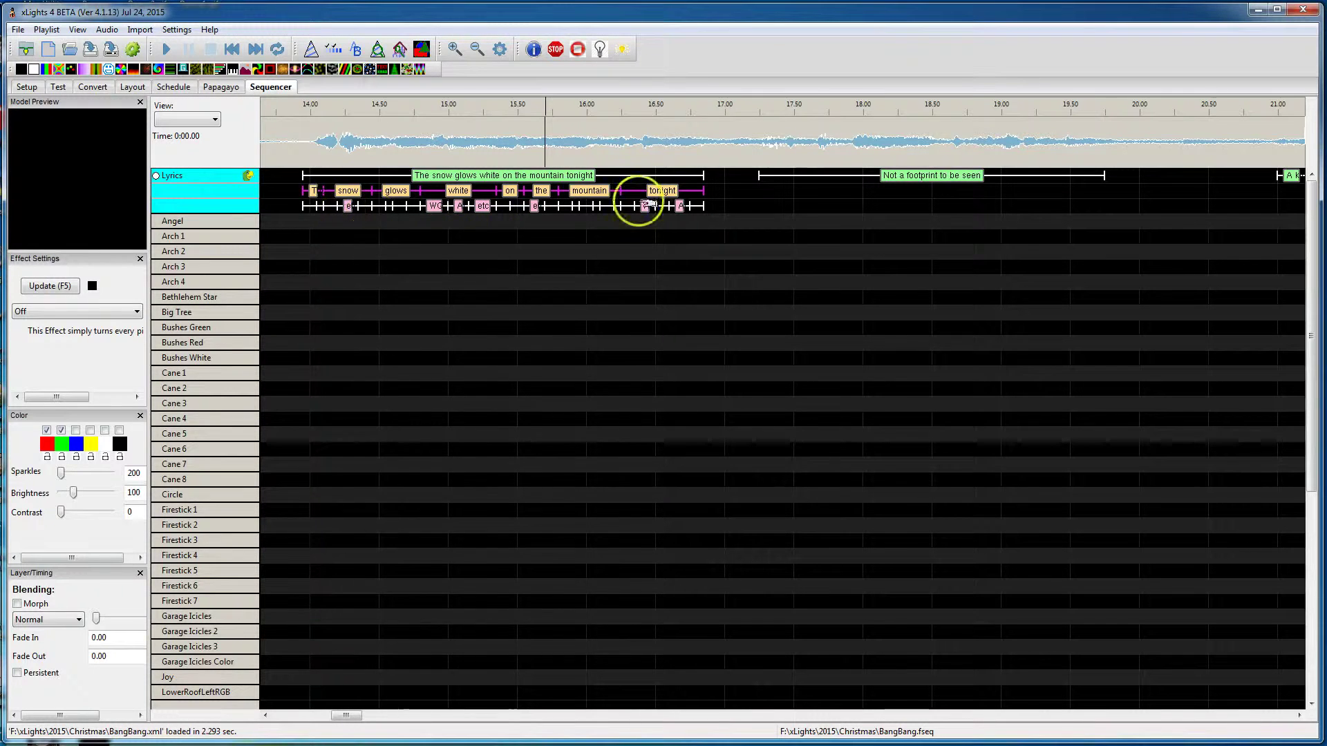
Break down the phrase "Not a footprint to be seen" into words and its words "Not" and "footprint" into phonemes
{"action": "left_click", "coordinate": [157, 176]}
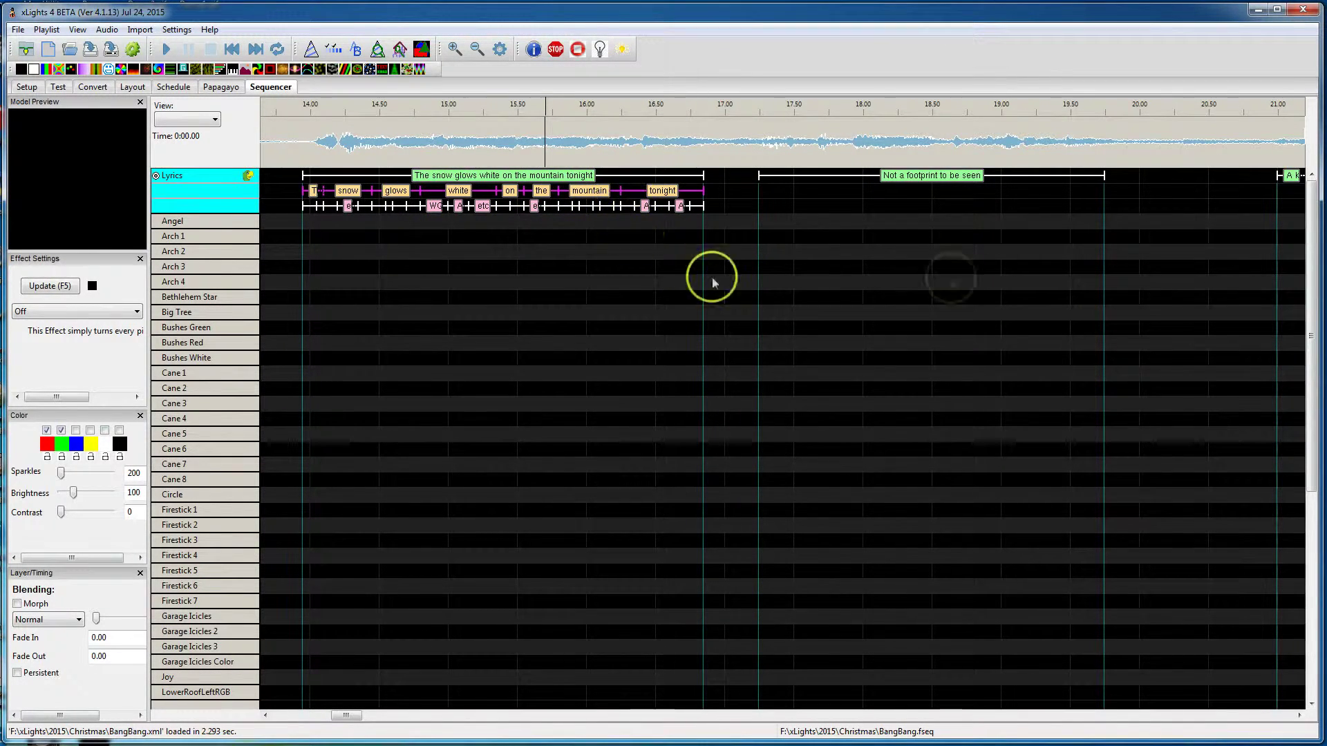
{"action": "right_click", "coordinate": [933, 182]}
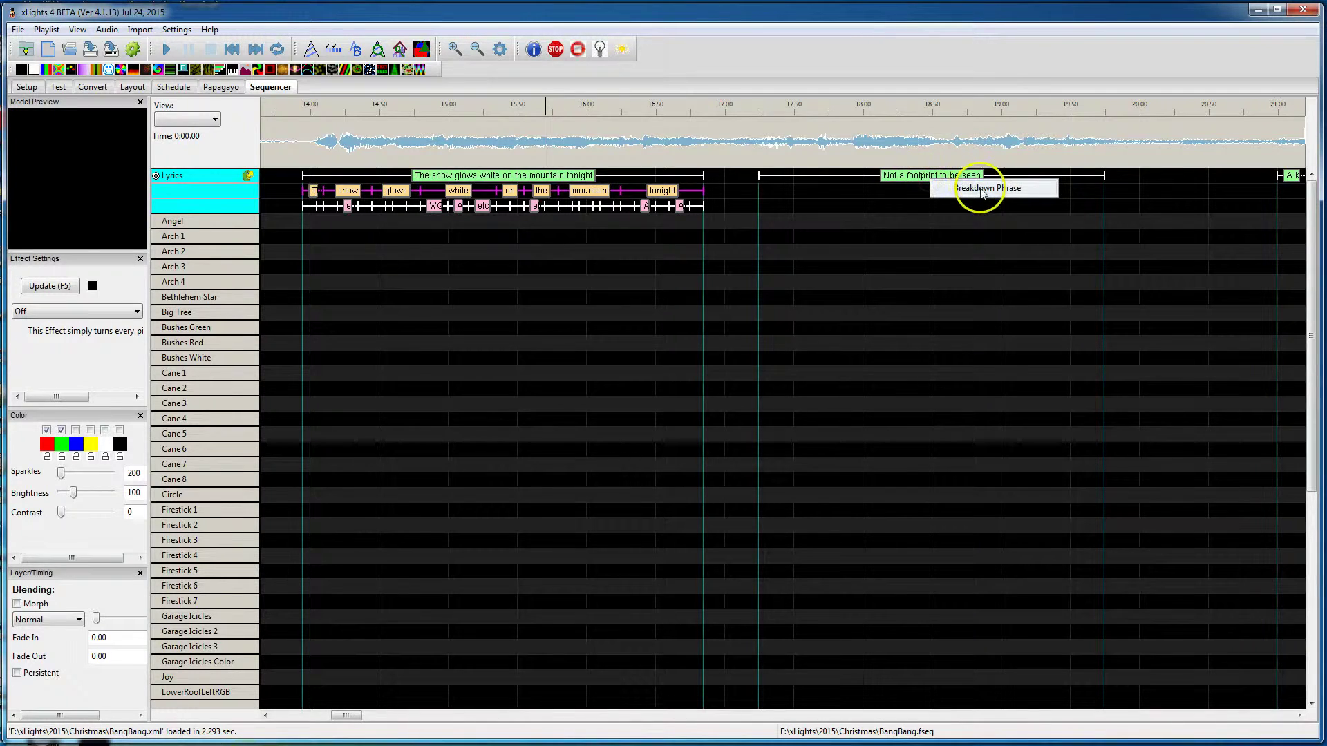
{"action": "left_click", "coordinate": [981, 188]}
{"action": "right_click", "coordinate": [906, 192]}
{"action": "left_click", "coordinate": [952, 204]}
{"action": "left_click", "coordinate": [823, 203]}
Deactivate the Lyrics timing marks and break all selected words of "Not a footprint to be seen" down into phonemes
{"action": "left_click", "coordinate": [156, 179]}
{"action": "left_click_drag", "start_coordinate": [816, 193], "coordinate": [1110, 194]}
{"action": "right_click", "coordinate": [1020, 191]}
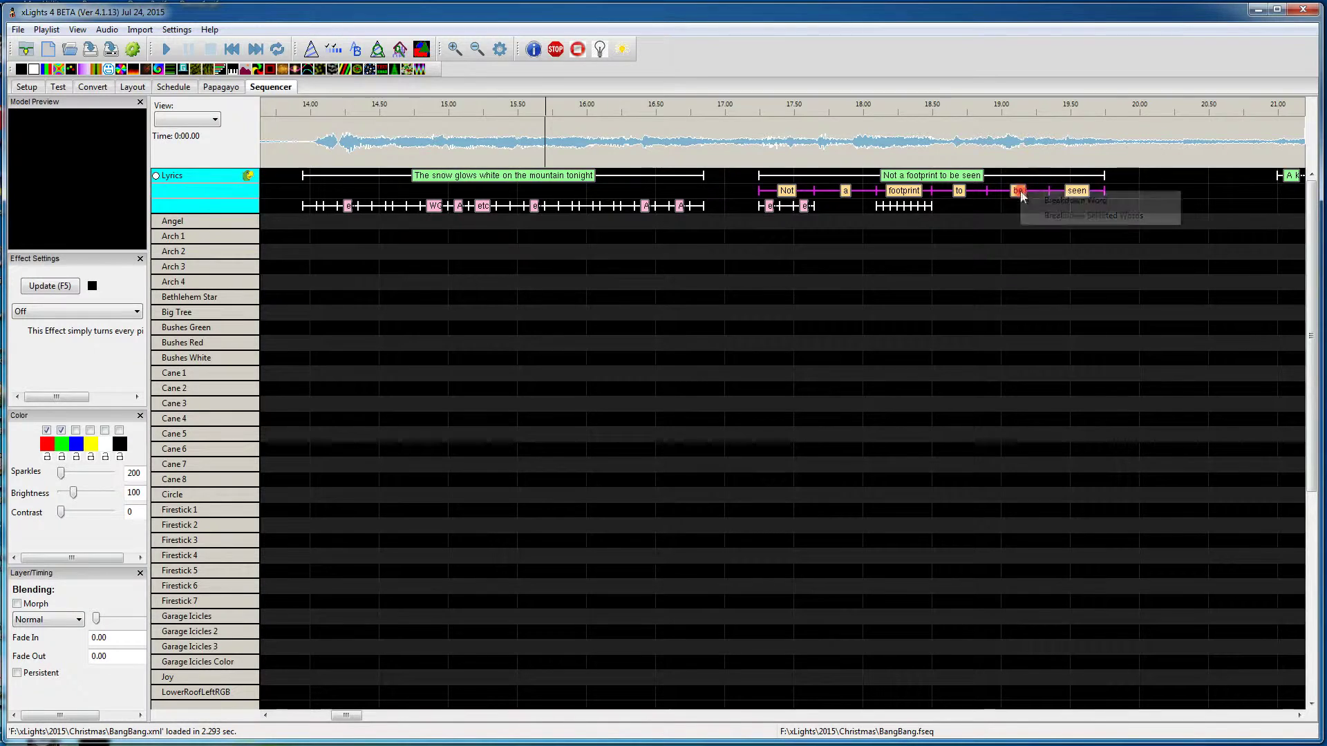
{"action": "left_click", "coordinate": [1096, 216]}
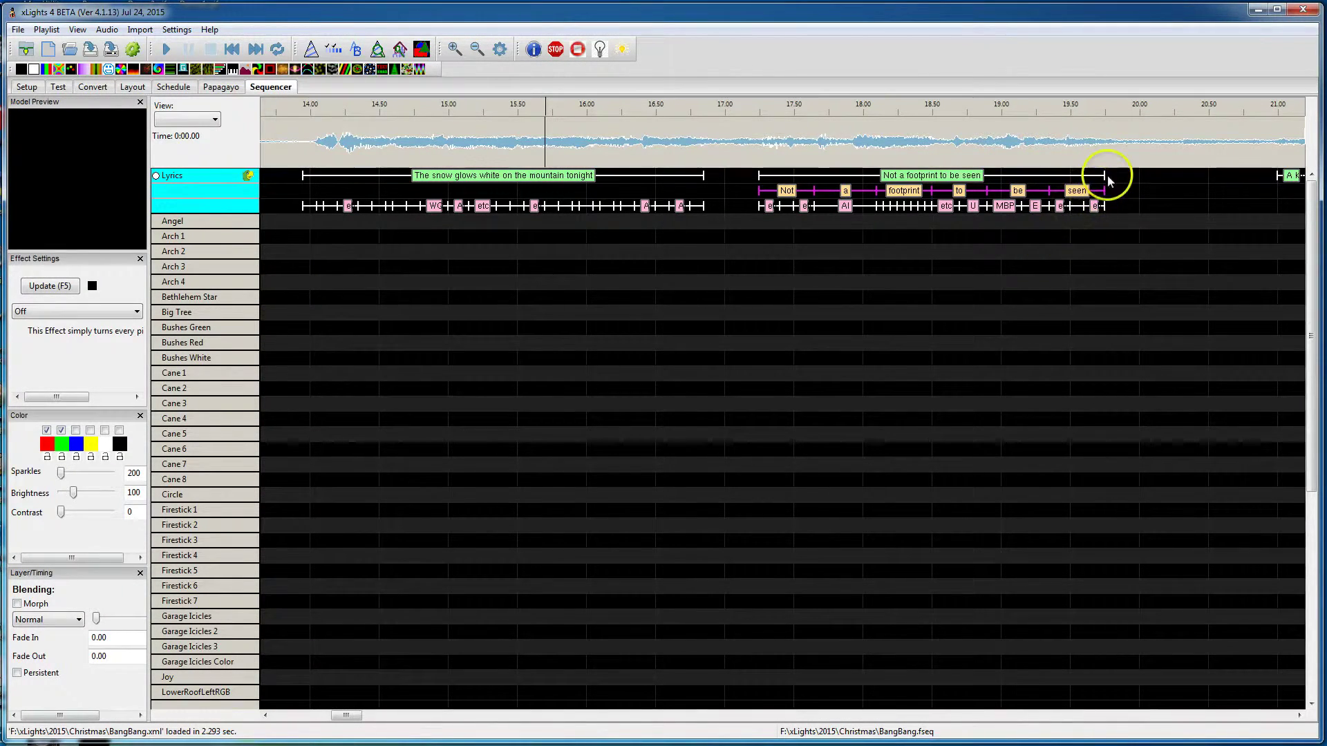
Shorten the phrase "Not a footprint to be seen" to end at about 19.15 s and break it down into words again
{"action": "left_click_drag", "start_coordinate": [1103, 175], "coordinate": [983, 178]}
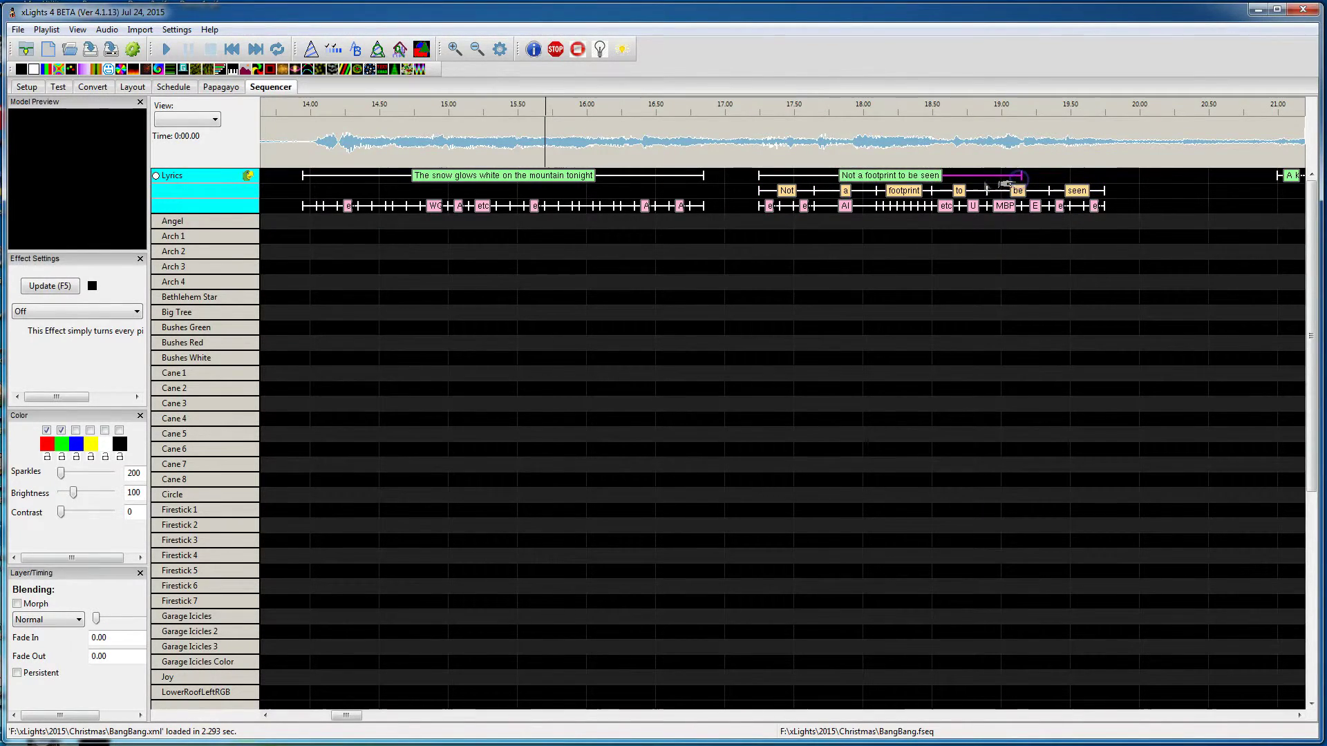
{"action": "right_click", "coordinate": [885, 175]}
{"action": "left_click", "coordinate": [928, 183]}
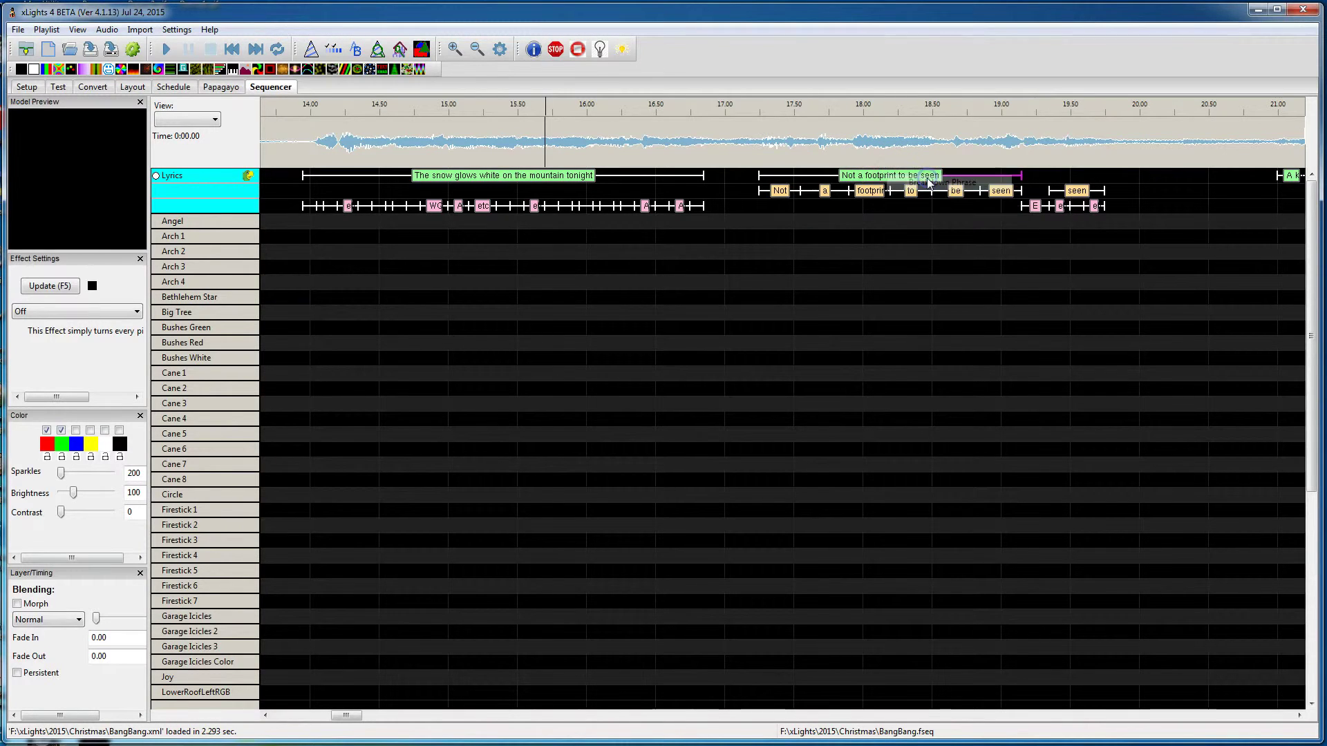